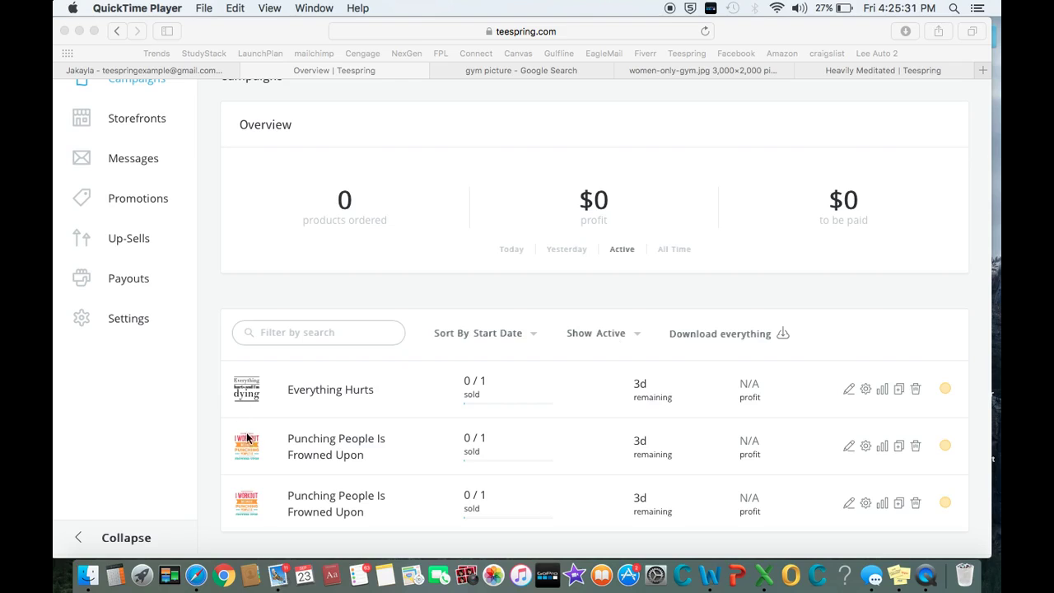
Bring Safari forward, open the dashboard's Storefronts section and scroll to Get Started
{"action": "scroll", "coordinate": [259, 396], "scroll_direction": "up", "scroll_amount": 3}
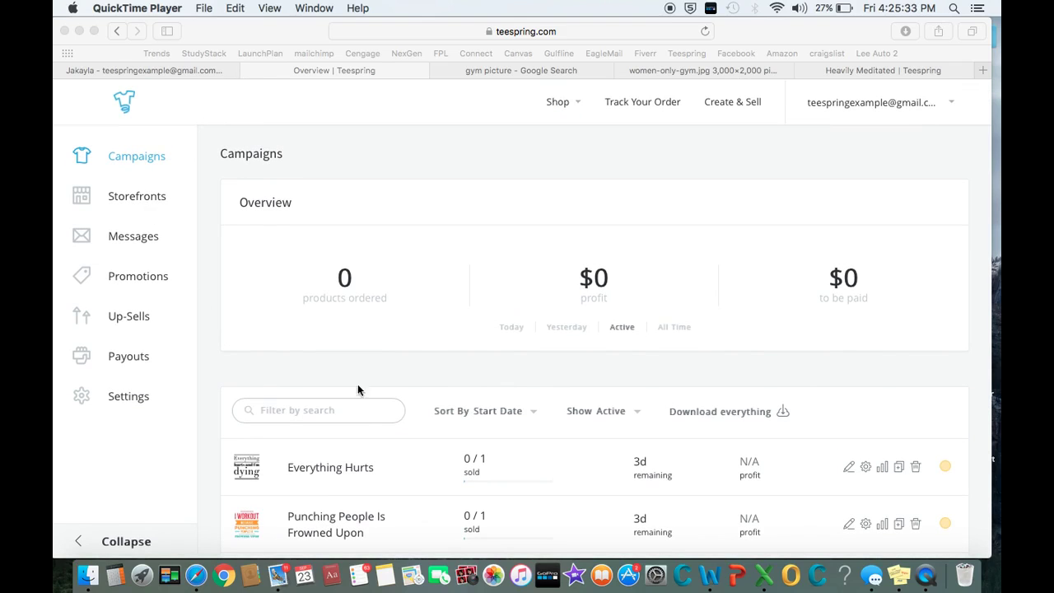
{"action": "left_click", "coordinate": [465, 339]}
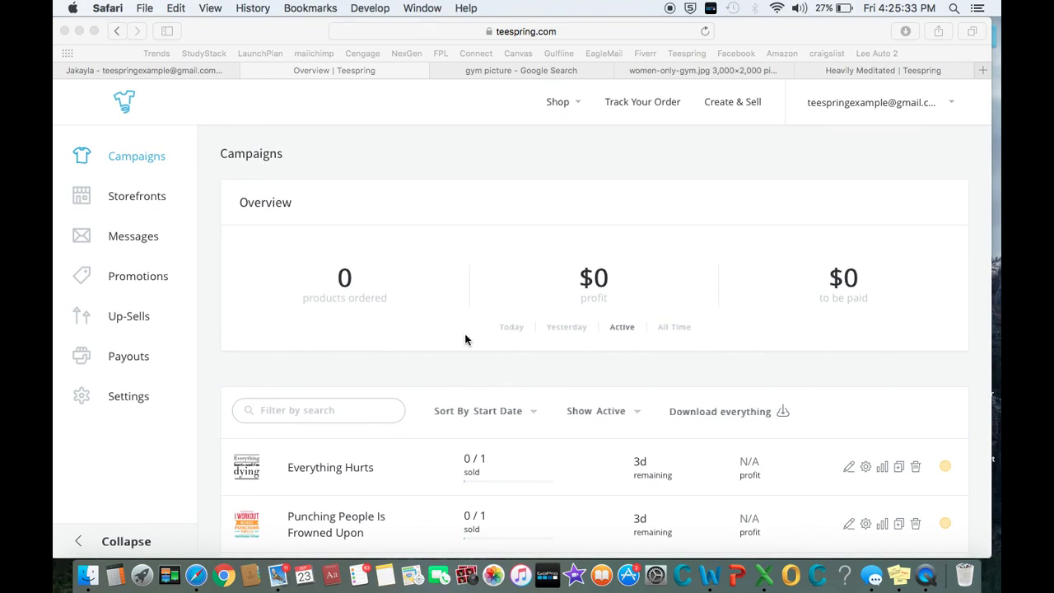
{"action": "left_click", "coordinate": [134, 208]}
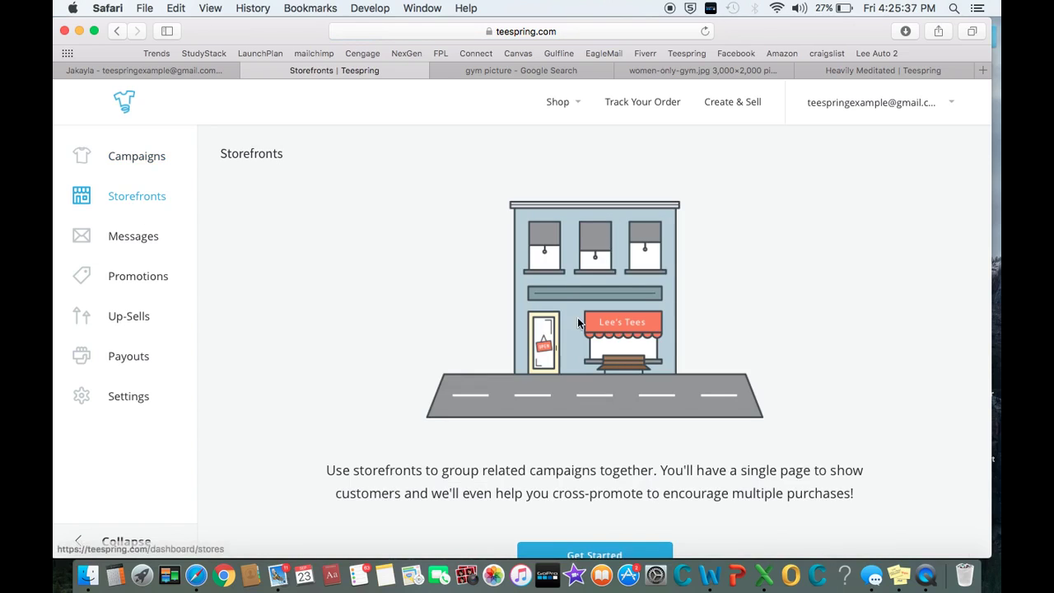
{"action": "scroll", "coordinate": [577, 317], "scroll_direction": "down", "scroll_amount": 5}
Start a storefront and enter 'Fitness Depot' as its store title
{"action": "left_click", "coordinate": [601, 366]}
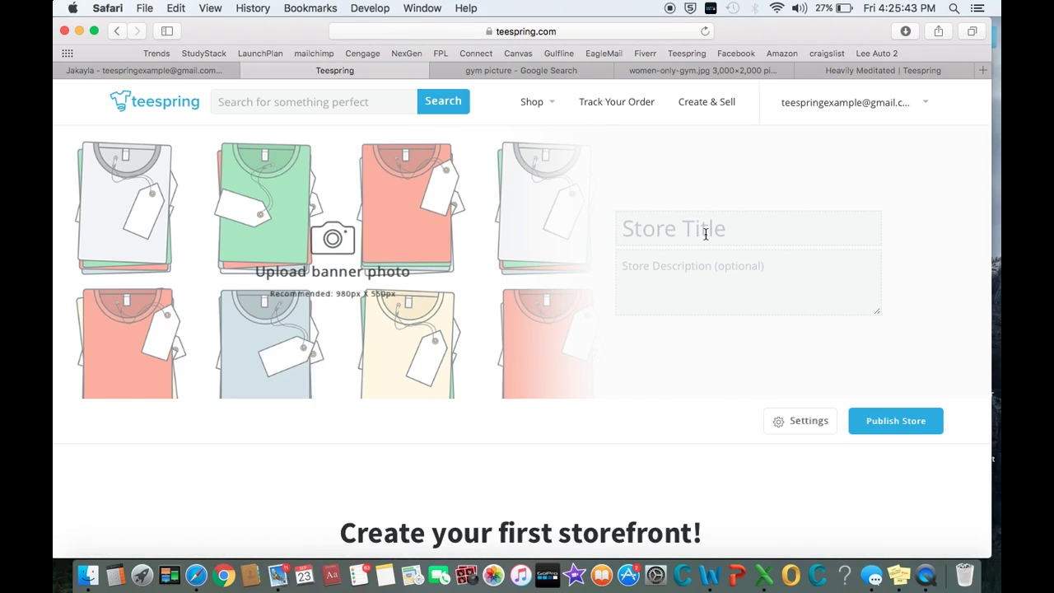
{"action": "type", "text": "Fitnes"}
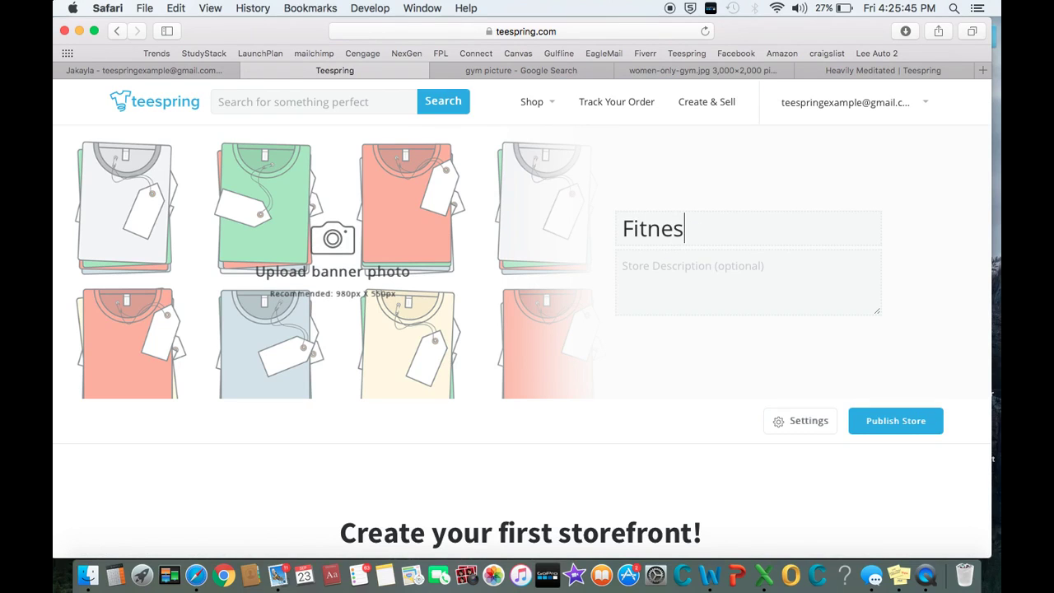
{"action": "type", "text": "s Depoit"}
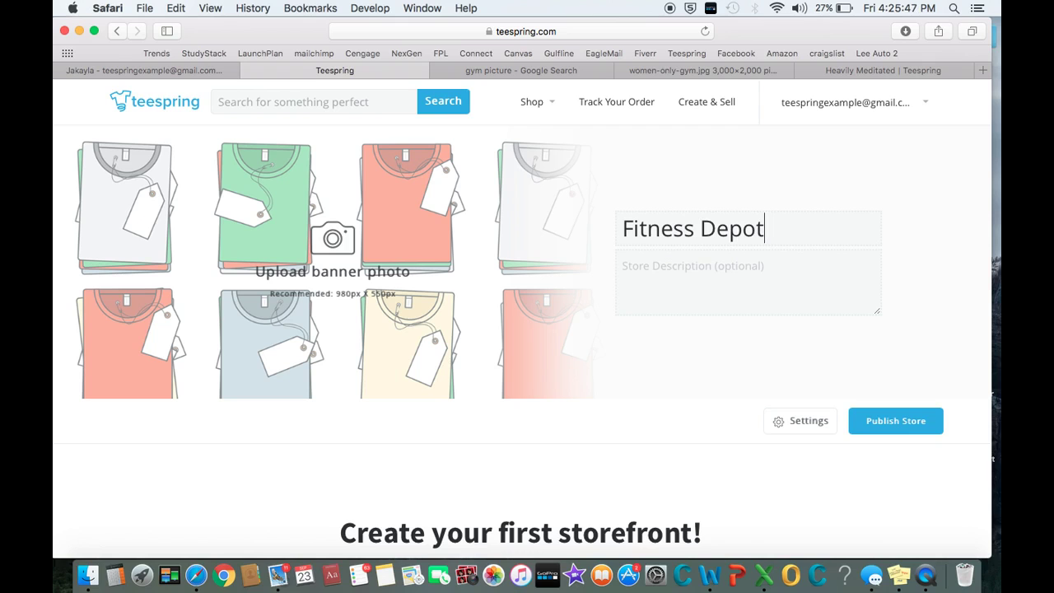
{"action": "scroll", "coordinate": [651, 418], "scroll_direction": "down", "scroll_amount": 5}
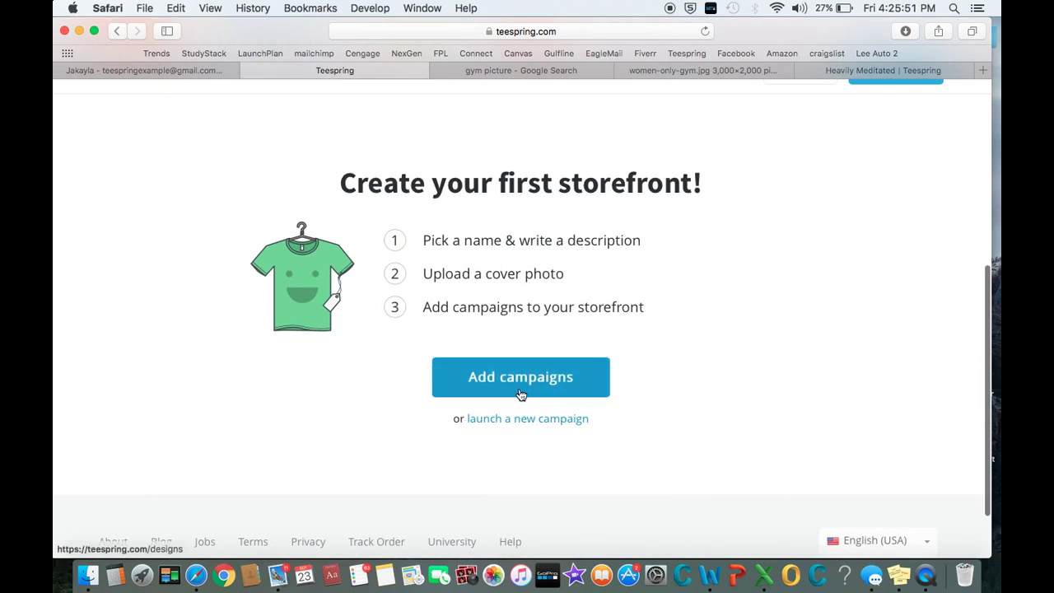
Tick Everything Hurts alongside both Punching People campaigns and update the store
{"action": "left_click", "coordinate": [478, 383]}
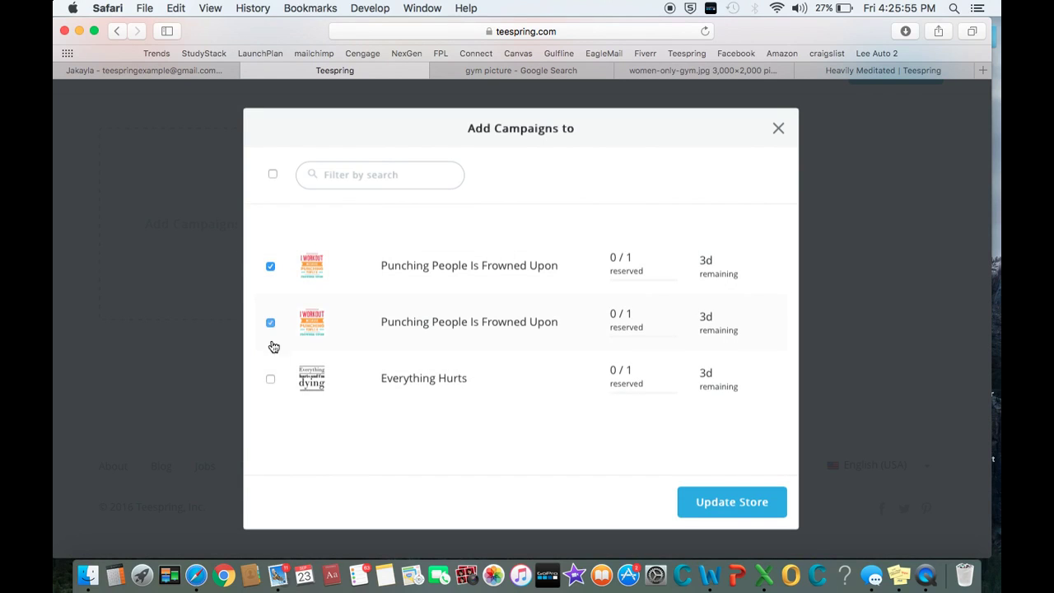
{"action": "left_click", "coordinate": [270, 378]}
{"action": "left_click", "coordinate": [731, 503]}
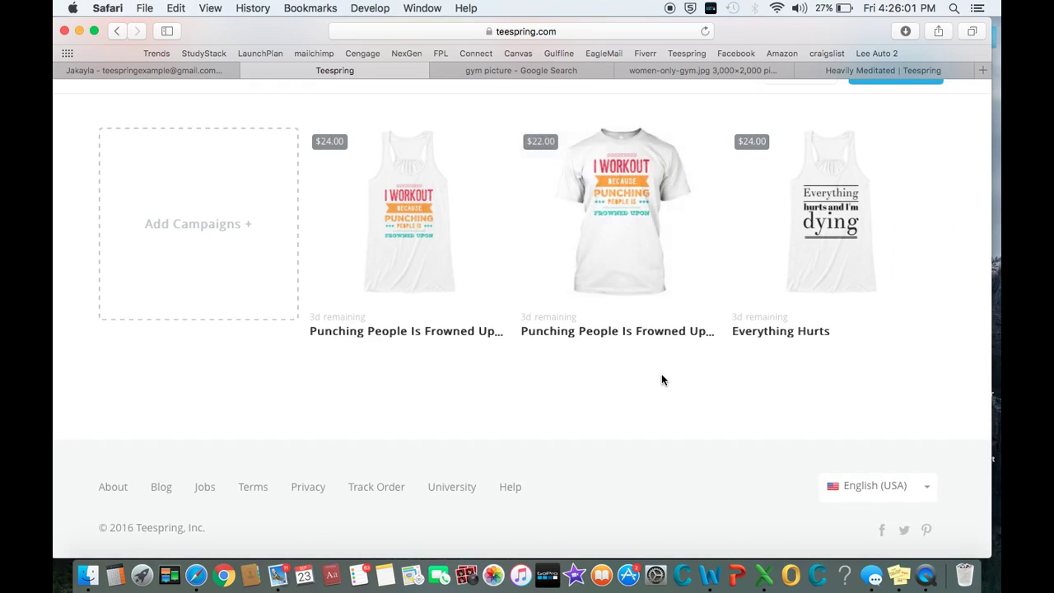
{"action": "scroll", "coordinate": [420, 332], "scroll_direction": "up", "scroll_amount": 3}
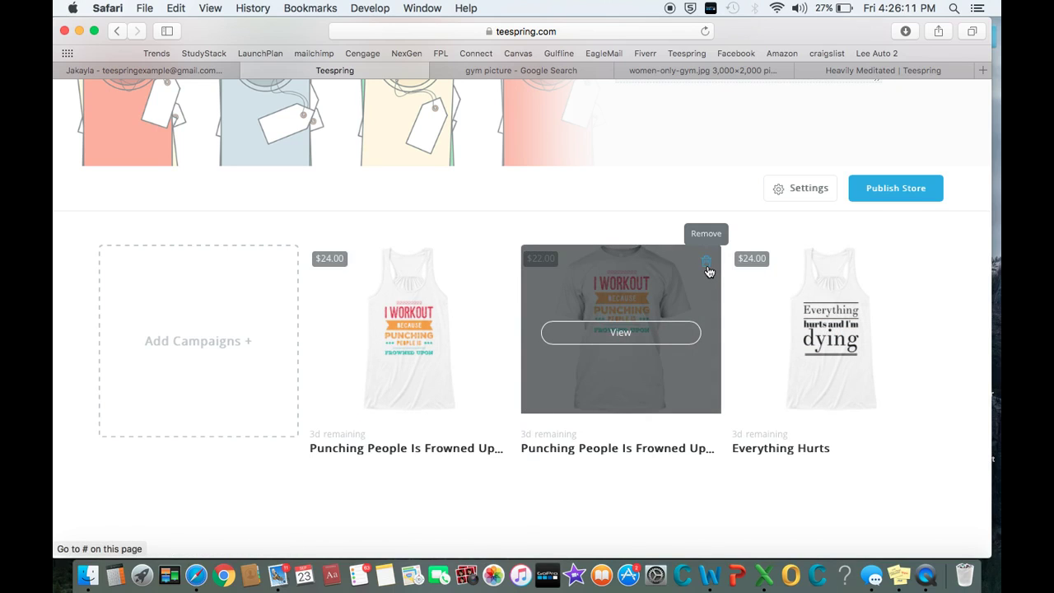
Delete the duplicate Punching People campaign and publish the Fitness Depot store
{"action": "left_click", "coordinate": [706, 263]}
{"action": "scroll", "coordinate": [788, 389], "scroll_direction": "up", "scroll_amount": 2}
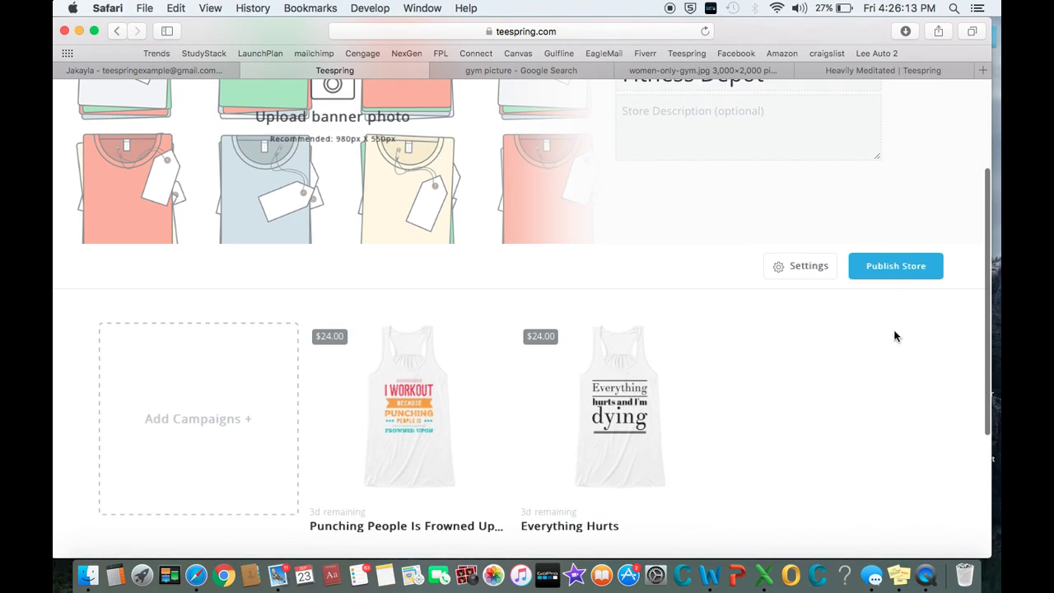
{"action": "left_click", "coordinate": [902, 275]}
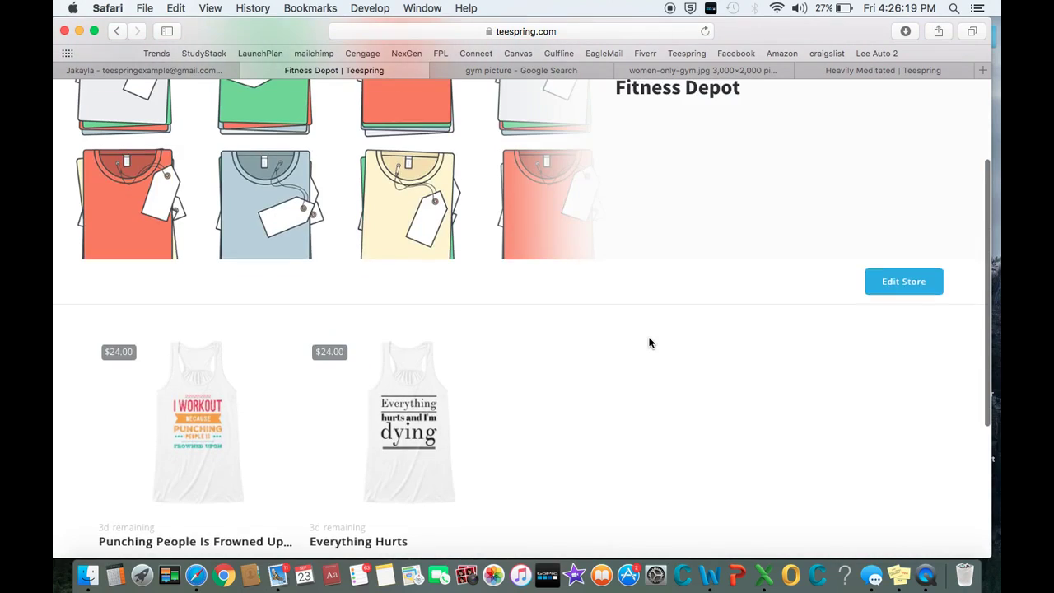
{"action": "scroll", "coordinate": [649, 342], "scroll_direction": "up", "scroll_amount": 3}
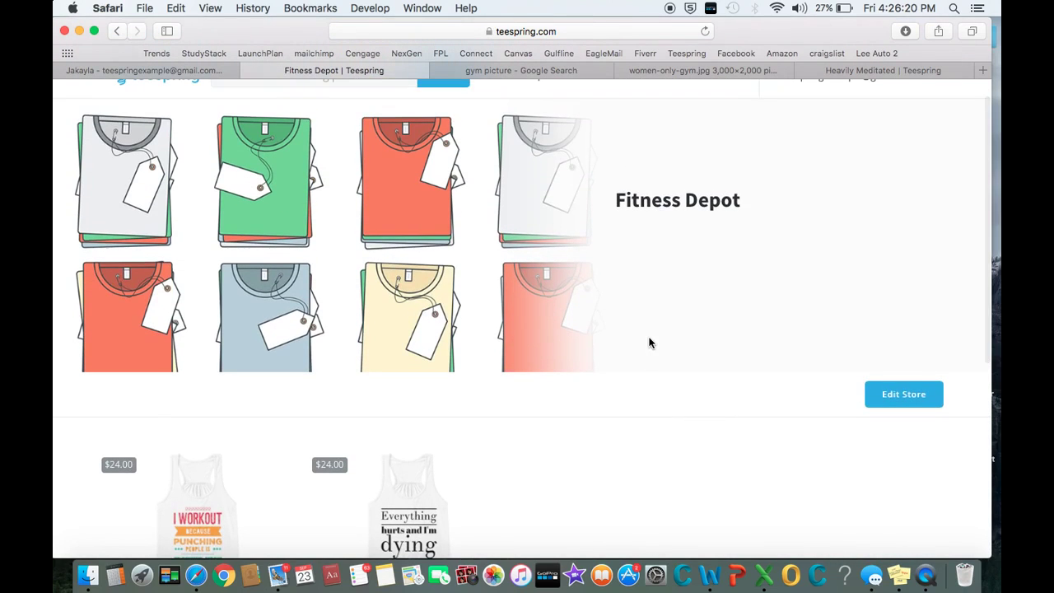
Check the published store address, teespring.com/stores/fitness-depot-2
{"action": "left_click", "coordinate": [568, 31]}
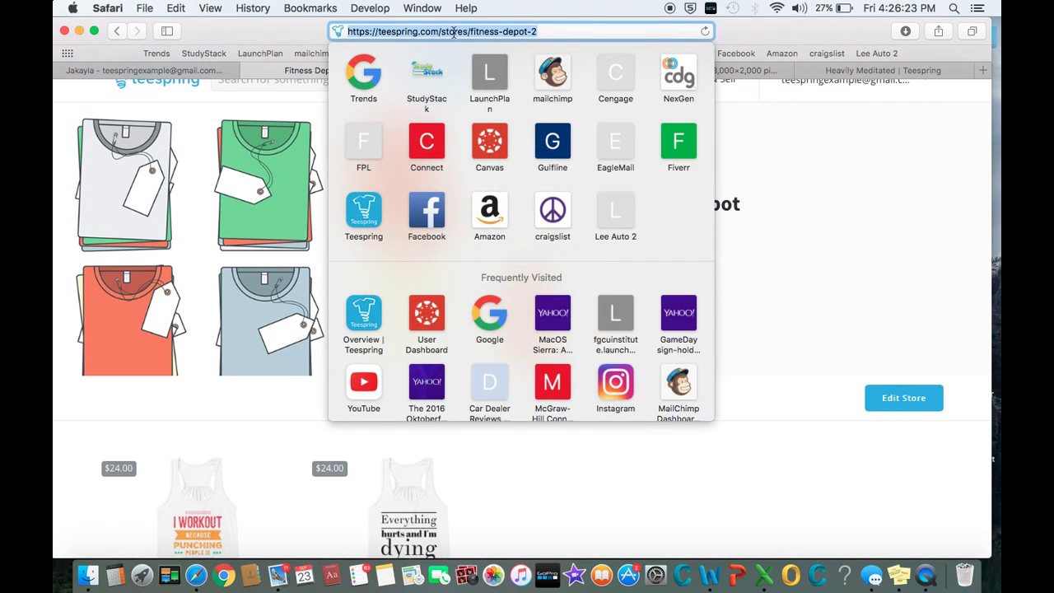
{"action": "left_click", "coordinate": [779, 406]}
{"action": "scroll", "coordinate": [786, 432], "scroll_direction": "down", "scroll_amount": 5}
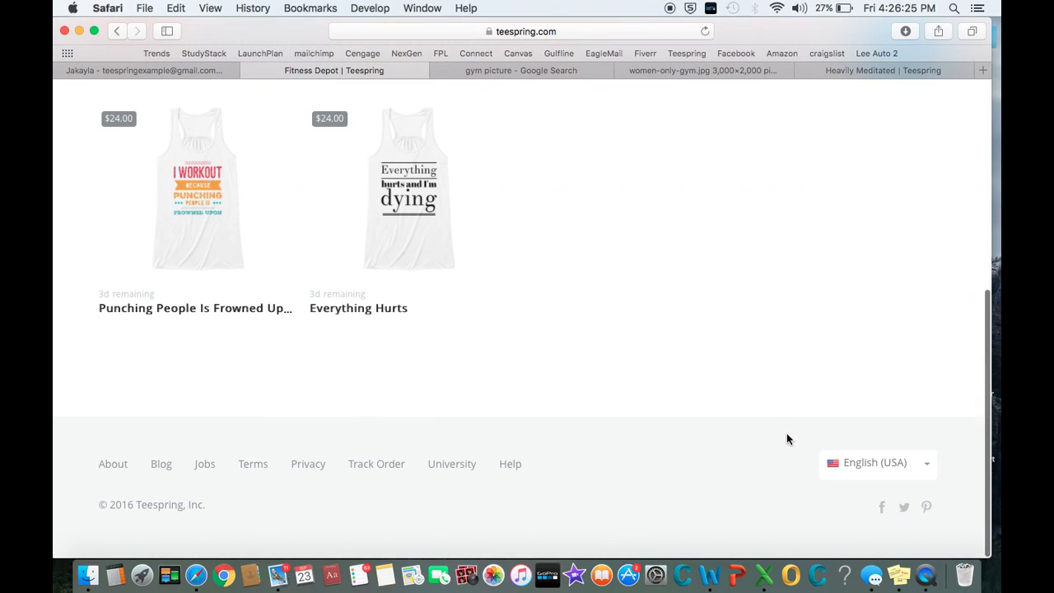
{"action": "scroll", "coordinate": [584, 482], "scroll_direction": "up", "scroll_amount": 5}
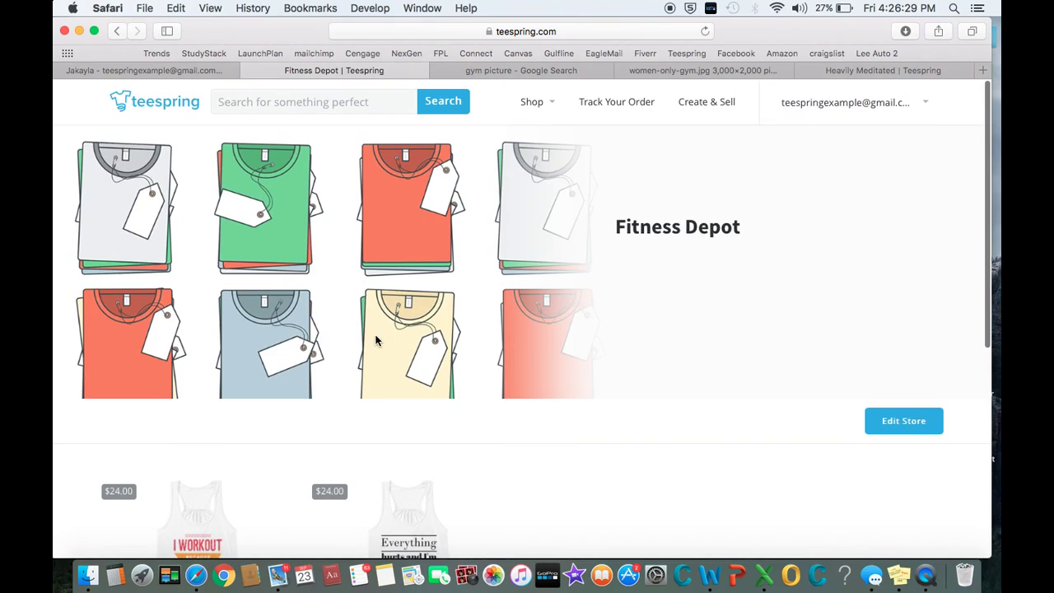
Open Edit Store and cancel, leaving the storefront unchanged
{"action": "left_click", "coordinate": [901, 423]}
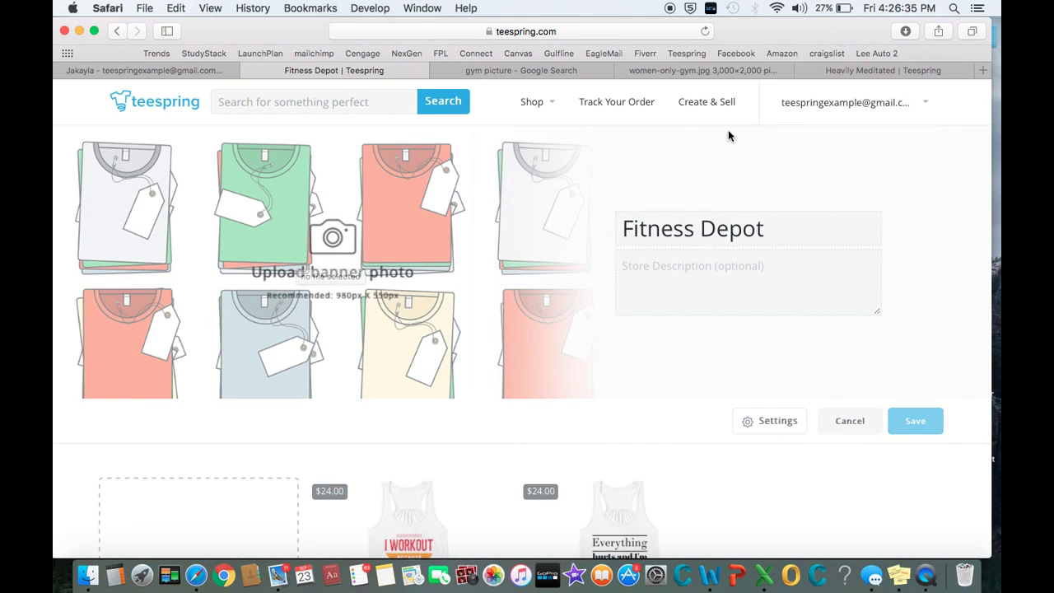
{"action": "left_click", "coordinate": [850, 105]}
{"action": "left_click", "coordinate": [850, 105]}
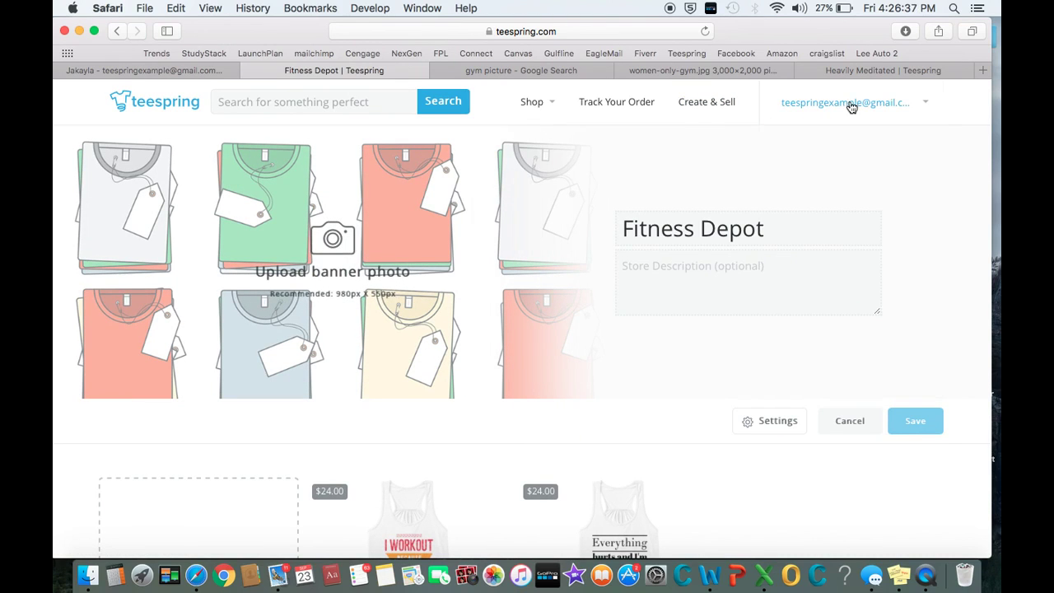
{"action": "left_click", "coordinate": [848, 421]}
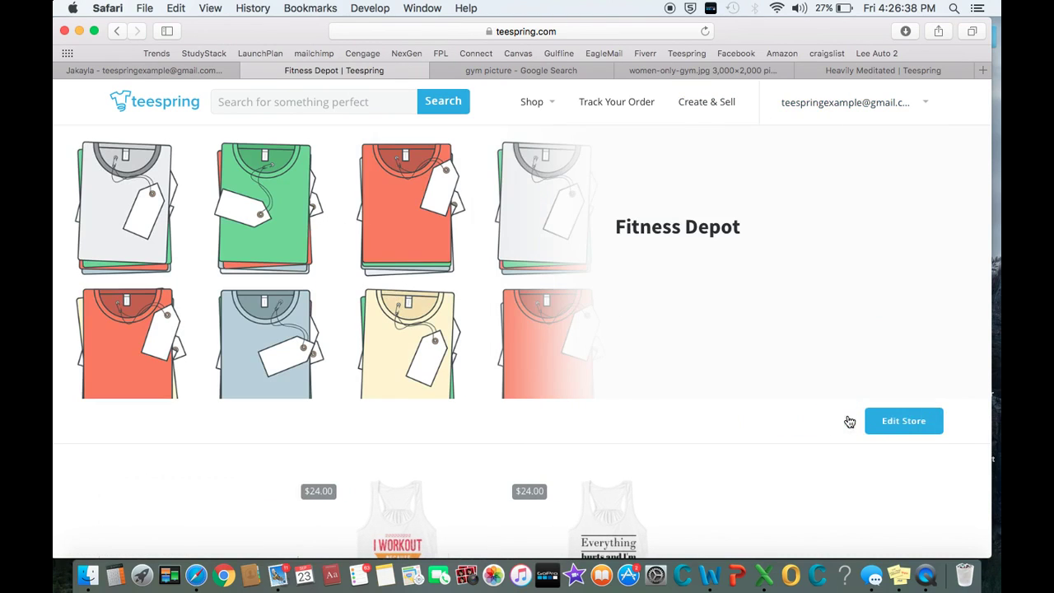
Go to Campaigns via the account menu and open Everything Hurts' settings
{"action": "left_click", "coordinate": [864, 104]}
{"action": "left_click", "coordinate": [807, 158]}
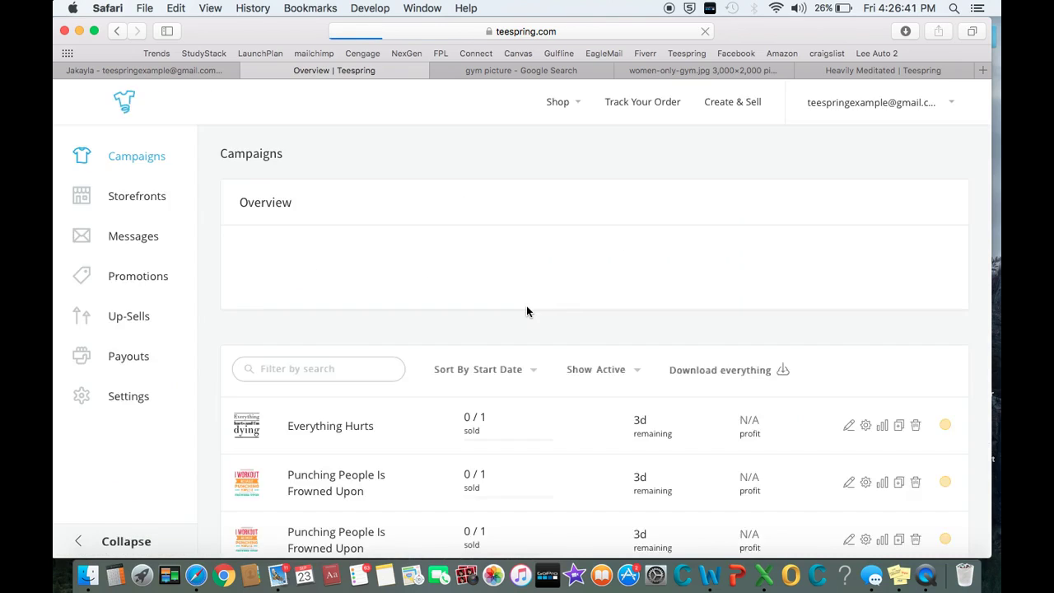
{"action": "scroll", "coordinate": [527, 308], "scroll_direction": "down", "scroll_amount": 5}
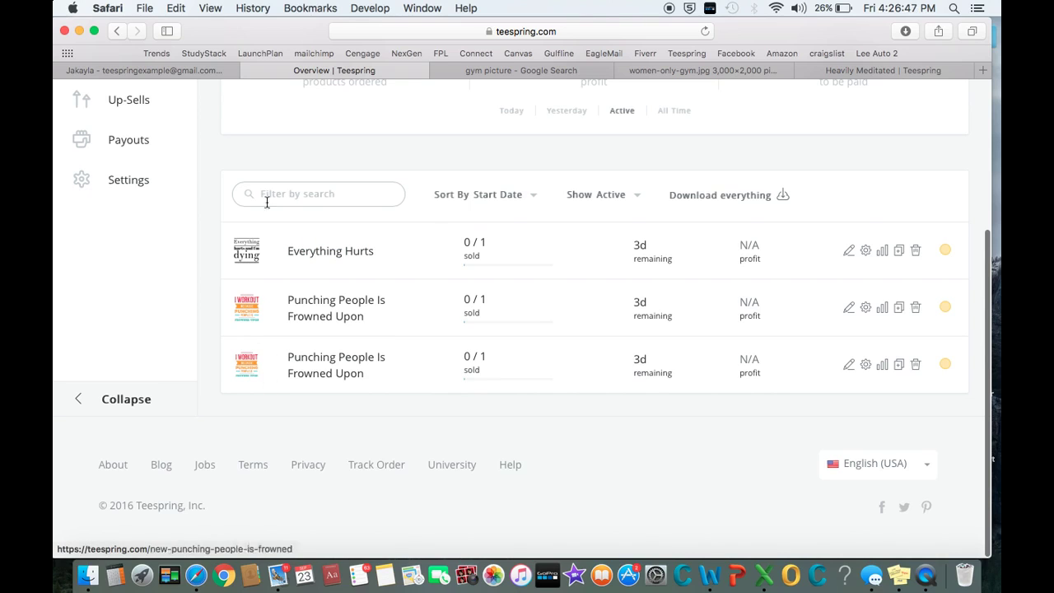
{"action": "left_click", "coordinate": [865, 250]}
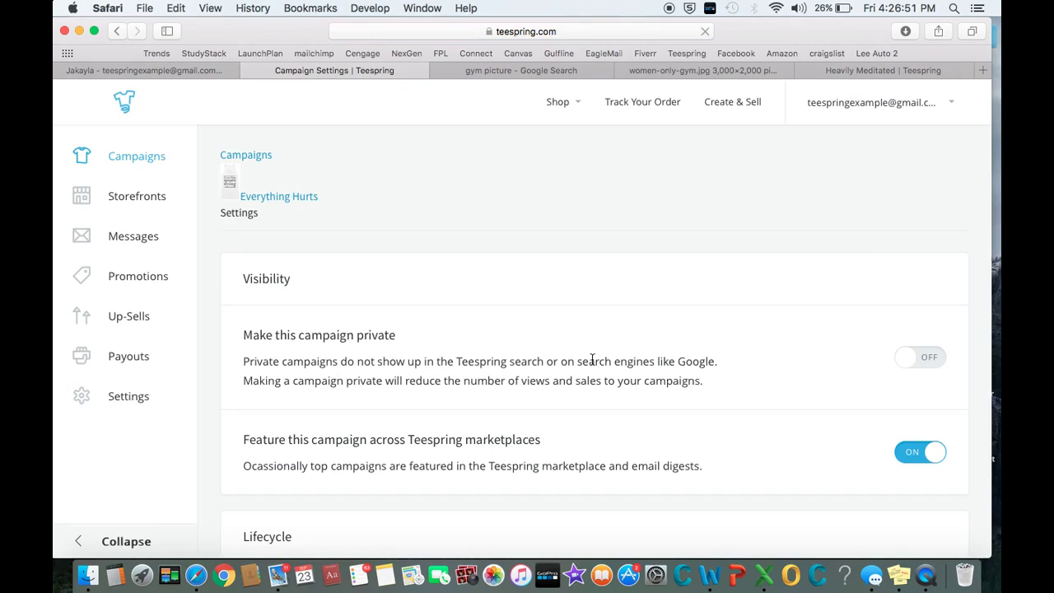
Scroll down to the mockup filters and tick the Tank Top tag
{"action": "scroll", "coordinate": [591, 360], "scroll_direction": "down", "scroll_amount": 15}
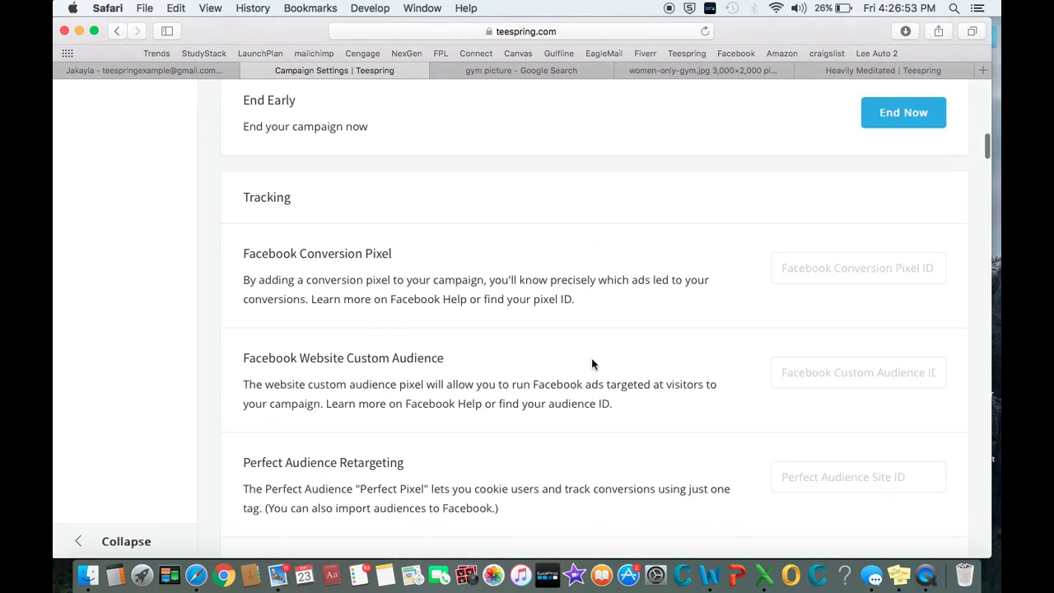
{"action": "scroll", "coordinate": [591, 363], "scroll_direction": "down", "scroll_amount": 3}
{"action": "scroll", "coordinate": [591, 363], "scroll_direction": "down", "scroll_amount": 4}
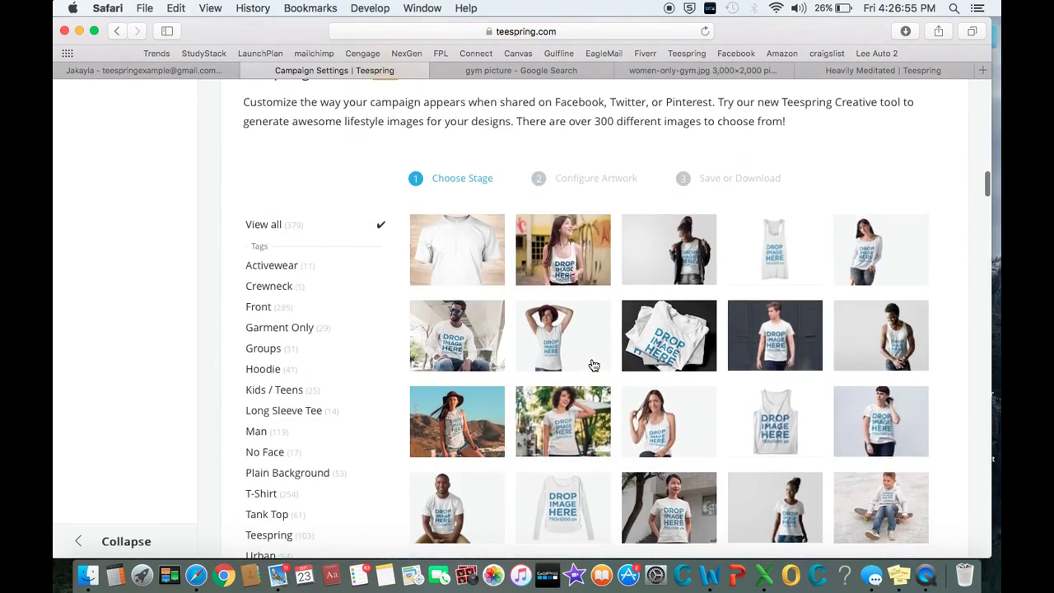
{"action": "scroll", "coordinate": [592, 364], "scroll_direction": "down", "scroll_amount": 1}
{"action": "scroll", "coordinate": [592, 365], "scroll_direction": "up", "scroll_amount": 2}
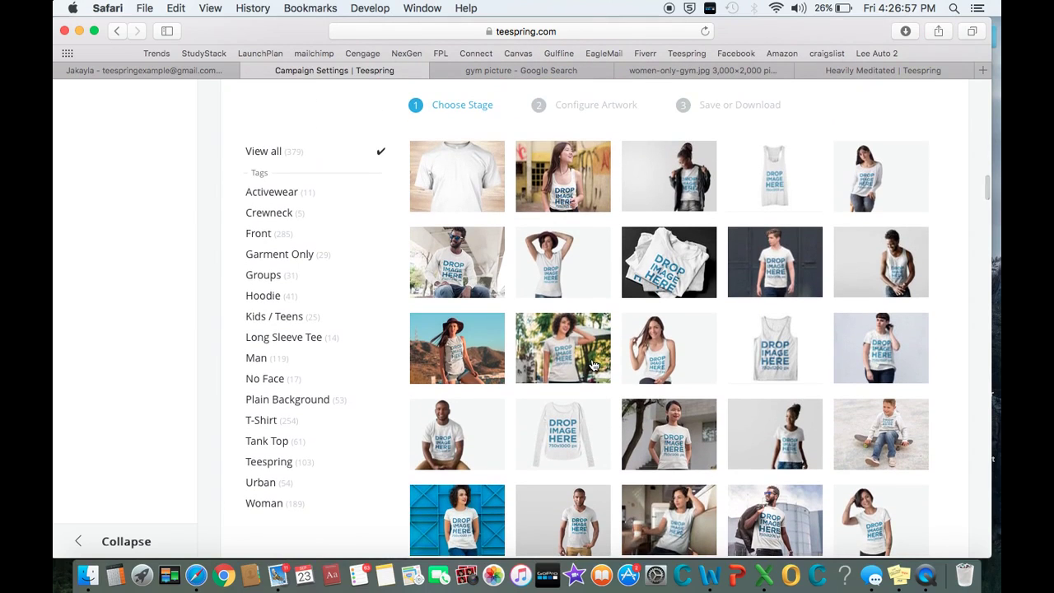
{"action": "scroll", "coordinate": [592, 365], "scroll_direction": "down", "scroll_amount": 1}
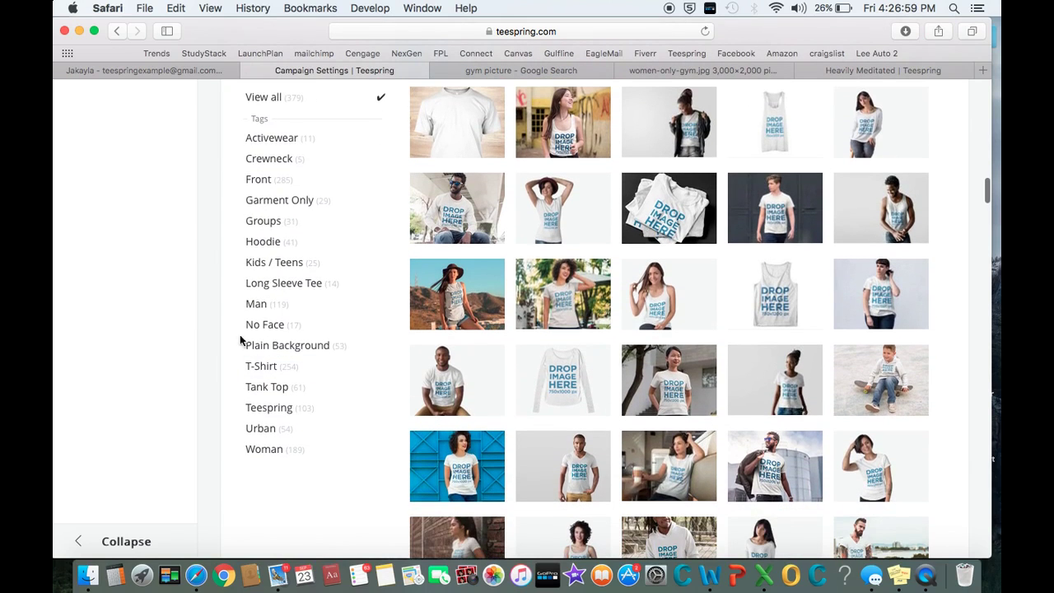
{"action": "left_click", "coordinate": [271, 395]}
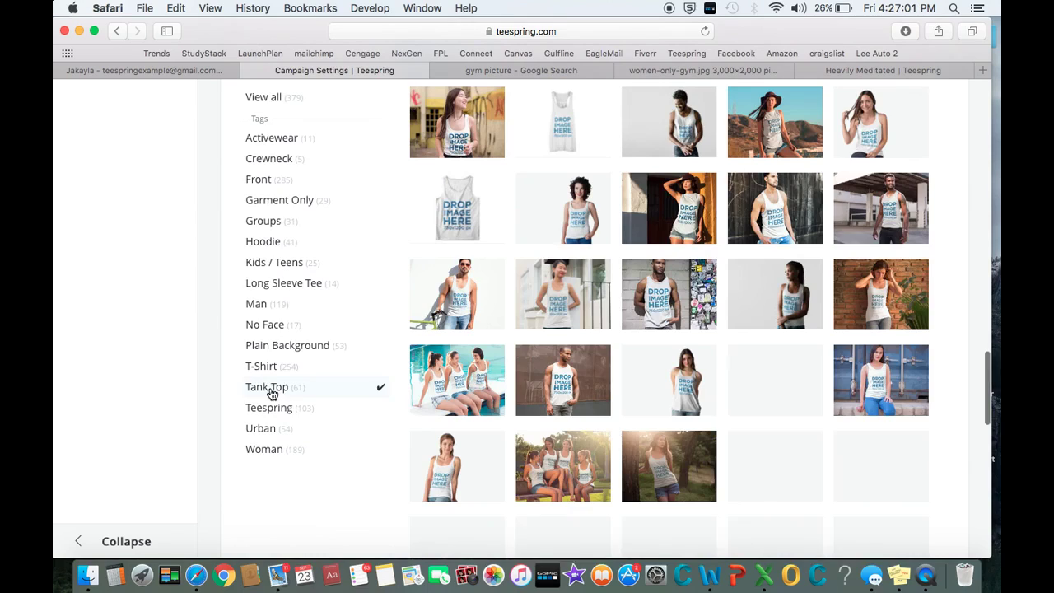
Browse through the filtered tank-top mockup photos
{"action": "scroll", "coordinate": [631, 386], "scroll_direction": "up", "scroll_amount": 3}
{"action": "scroll", "coordinate": [631, 385], "scroll_direction": "down", "scroll_amount": 8}
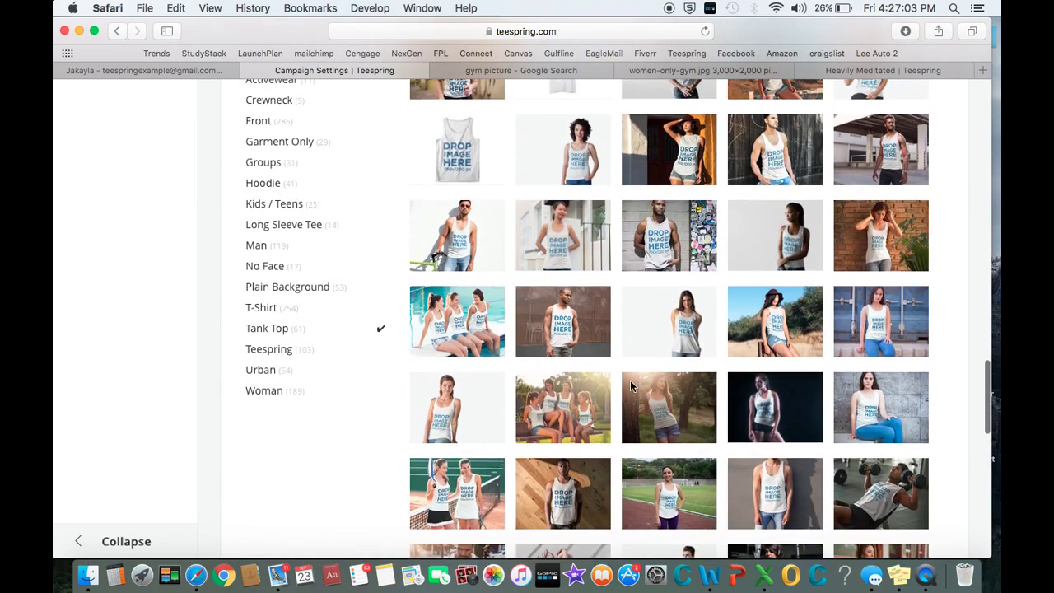
{"action": "scroll", "coordinate": [630, 385], "scroll_direction": "down", "scroll_amount": 1}
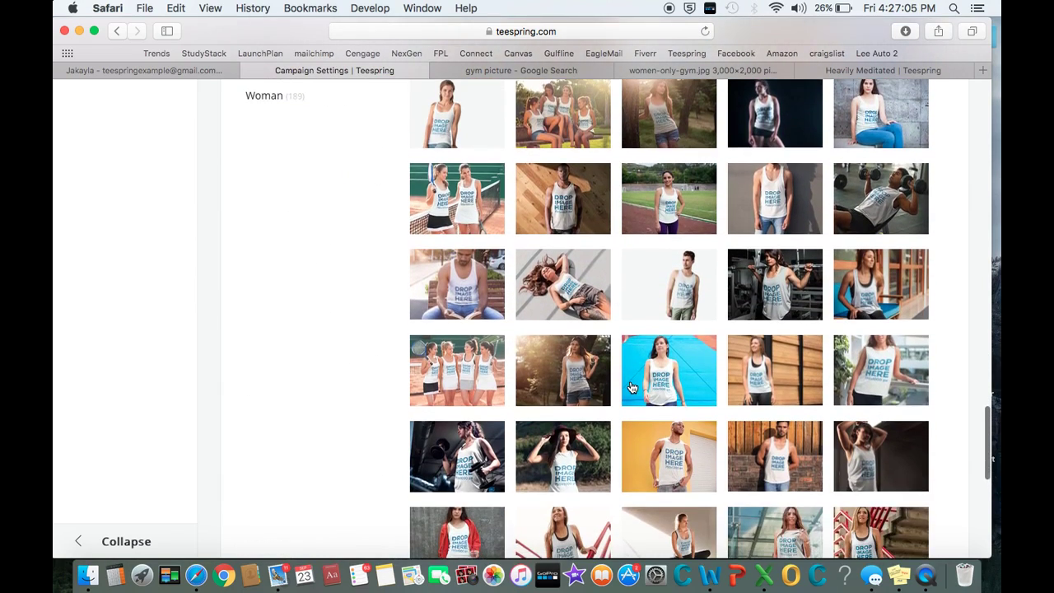
{"action": "scroll", "coordinate": [631, 387], "scroll_direction": "down", "scroll_amount": 3}
{"action": "scroll", "coordinate": [629, 385], "scroll_direction": "down", "scroll_amount": 2}
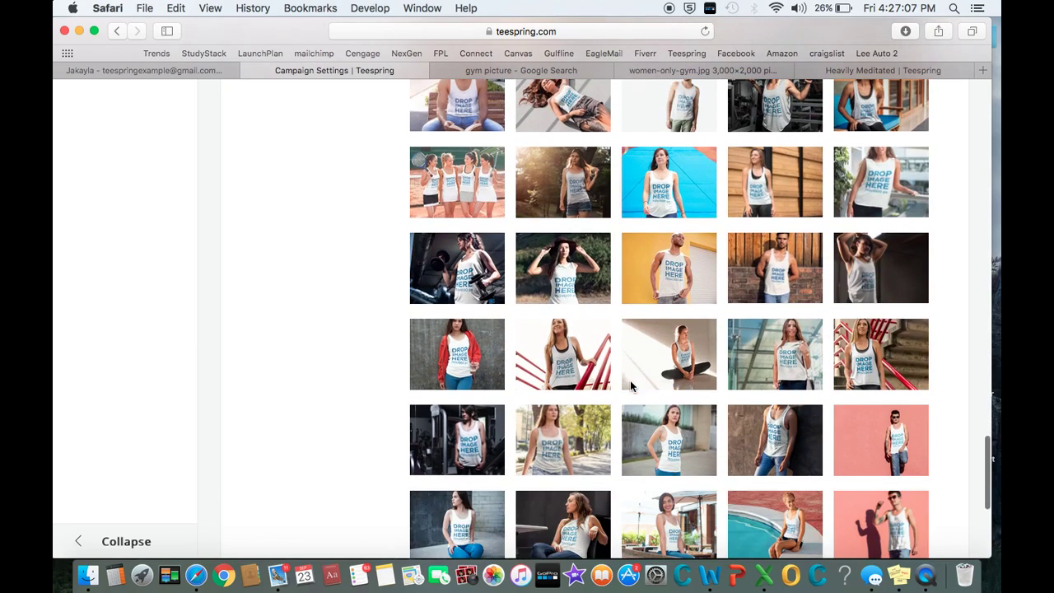
{"action": "scroll", "coordinate": [631, 386], "scroll_direction": "down", "scroll_amount": 2}
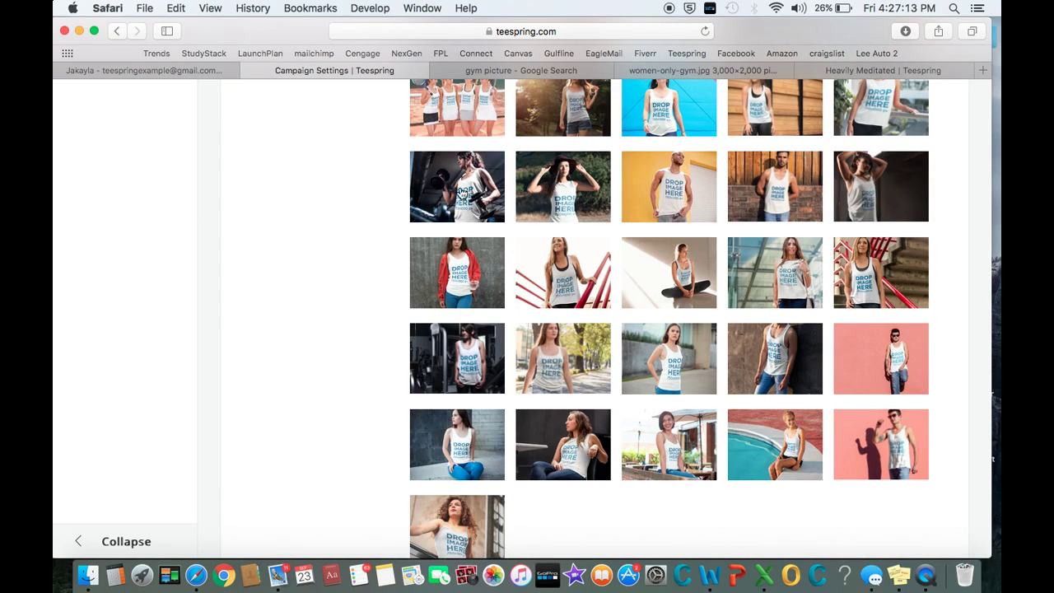
{"action": "scroll", "coordinate": [591, 296], "scroll_direction": "down", "scroll_amount": 3}
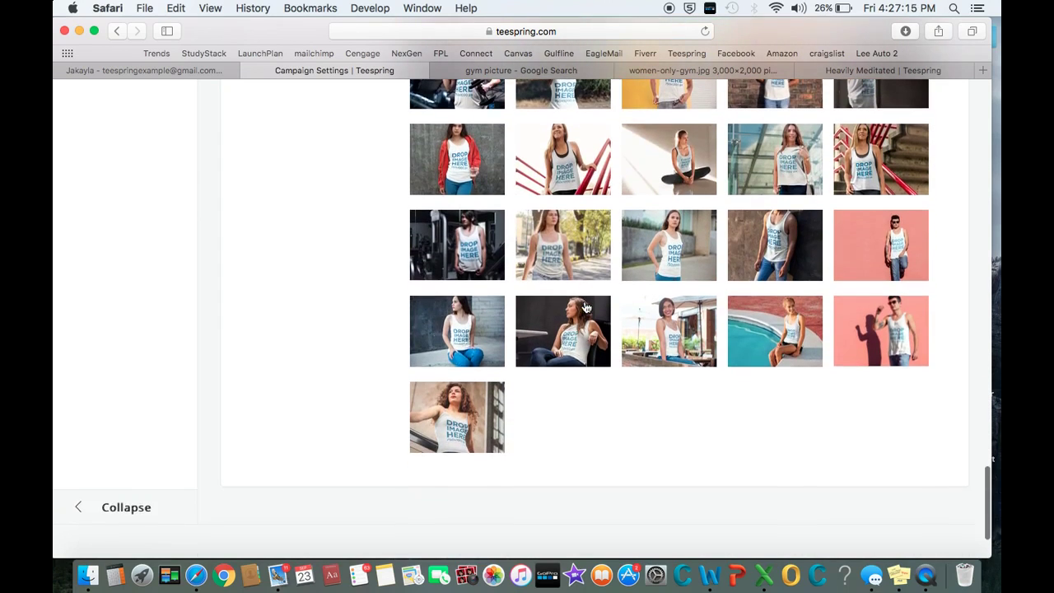
{"action": "scroll", "coordinate": [588, 303], "scroll_direction": "up", "scroll_amount": 3}
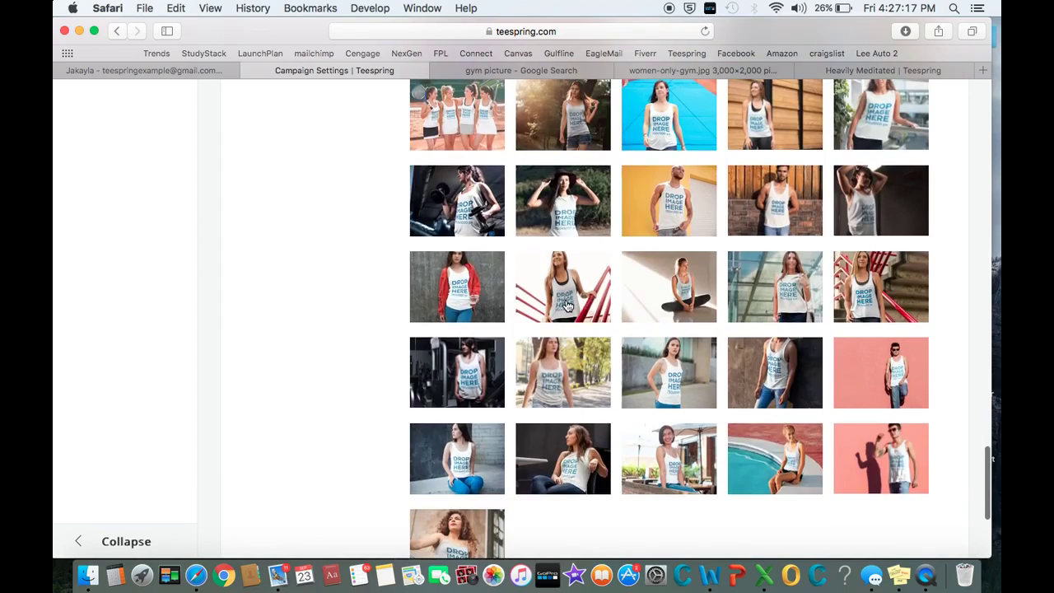
Apply the woman-on-red-railings scene to Everything Hurts and continue to Save or Download
{"action": "left_click", "coordinate": [568, 305]}
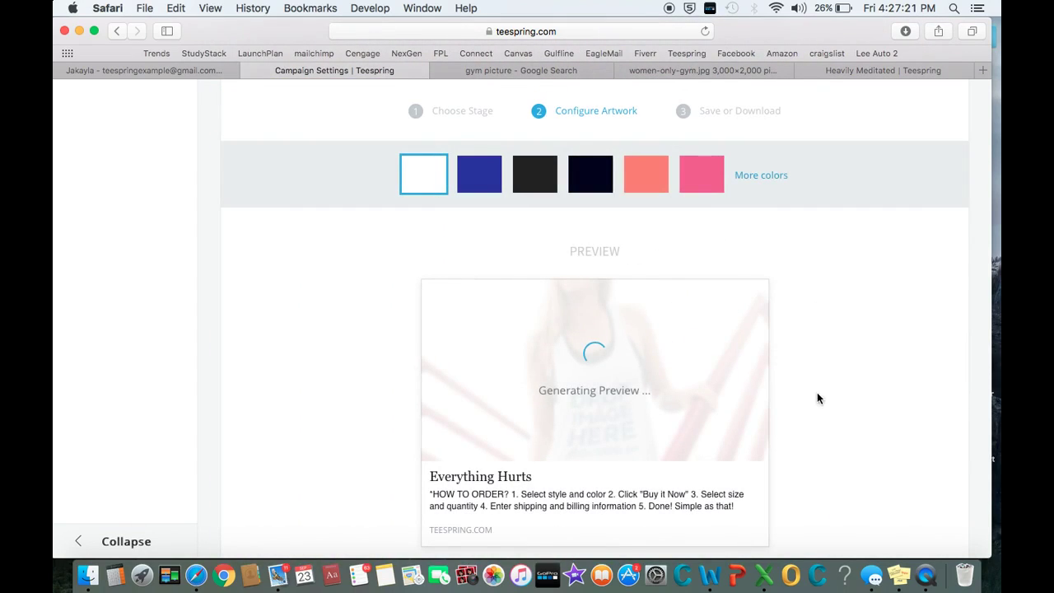
{"action": "scroll", "coordinate": [887, 350], "scroll_direction": "down", "scroll_amount": 2}
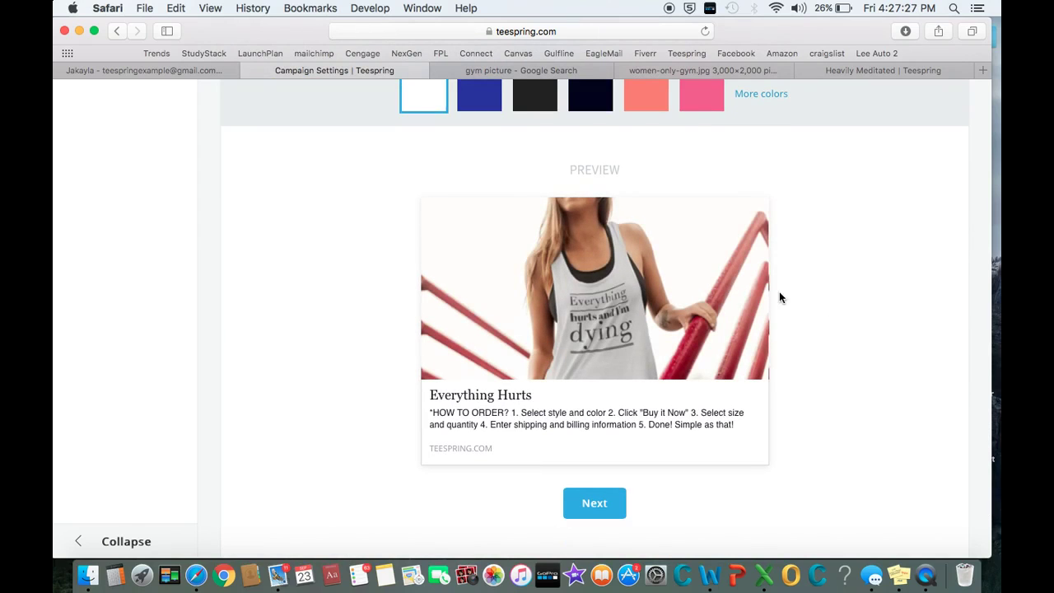
{"action": "scroll", "coordinate": [780, 297], "scroll_direction": "up", "scroll_amount": 3}
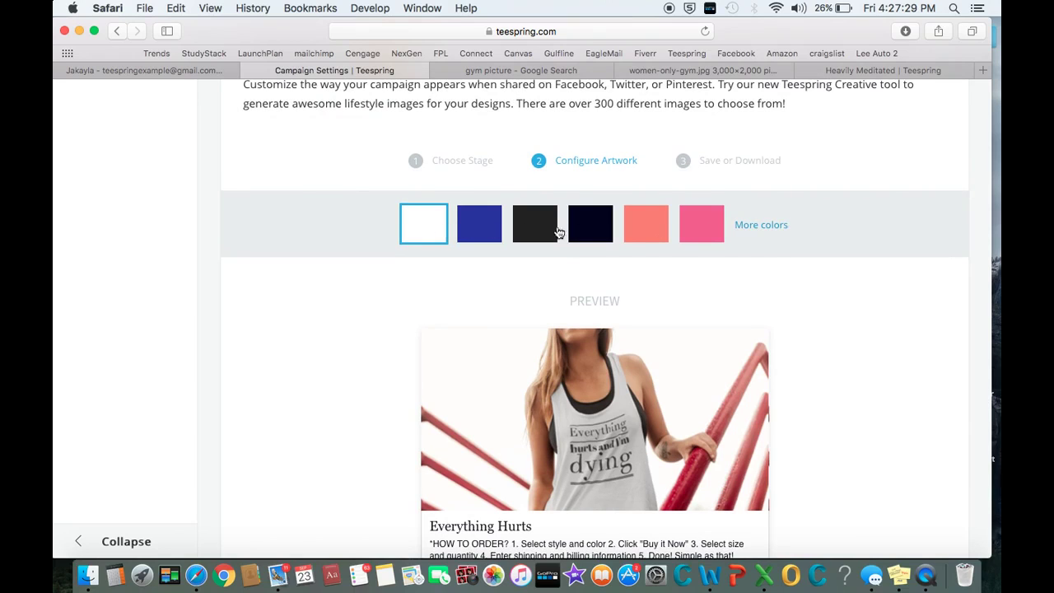
{"action": "scroll", "coordinate": [747, 250], "scroll_direction": "down", "scroll_amount": 4}
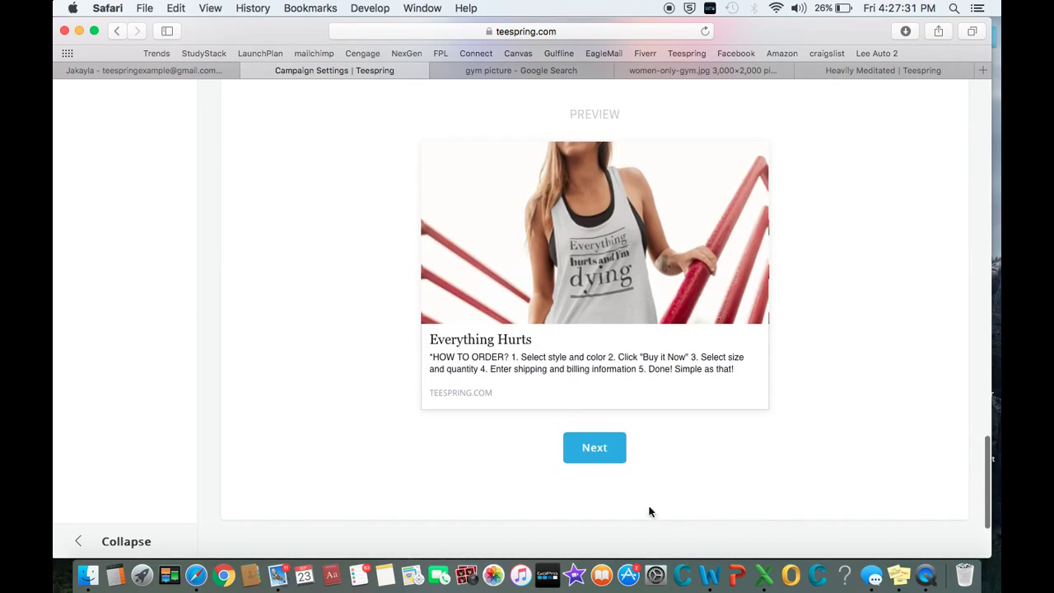
{"action": "left_click", "coordinate": [597, 453]}
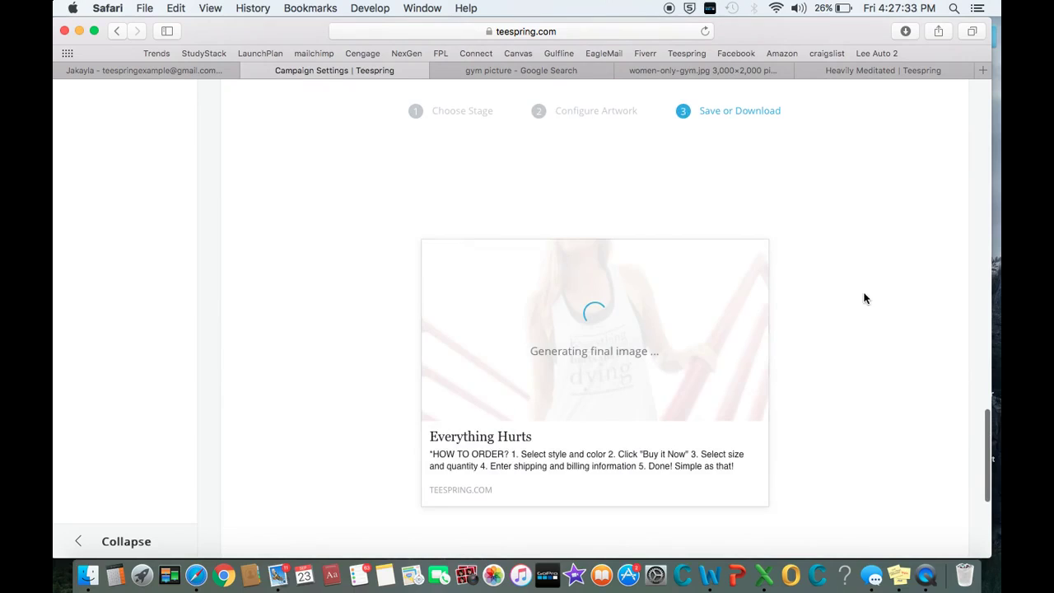
Wait for the Everything Hurts mockup to generate and open its full-size PNG
{"action": "scroll", "coordinate": [866, 304], "scroll_direction": "down", "scroll_amount": 2}
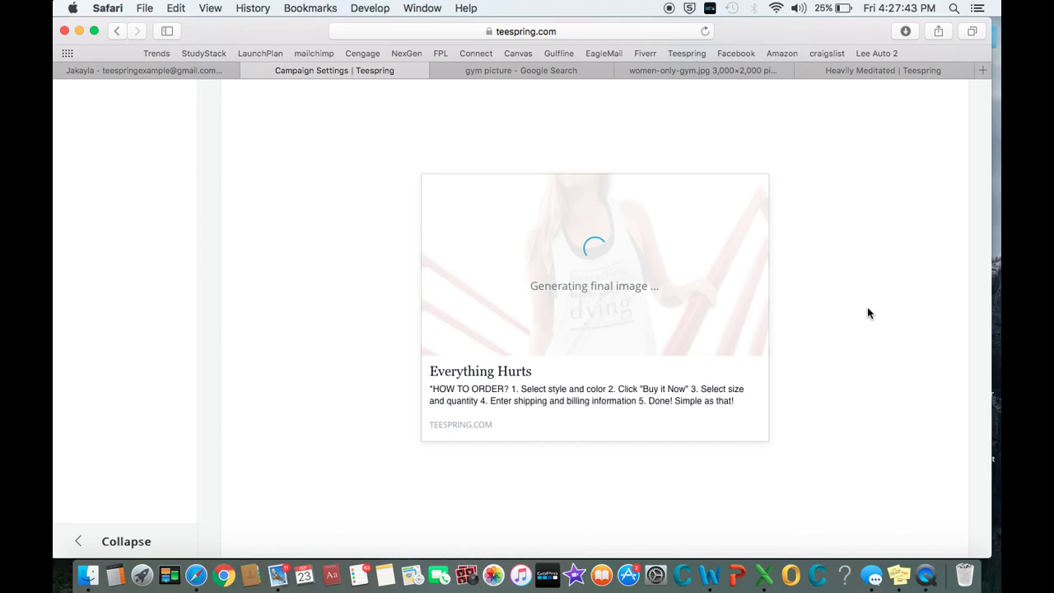
{"action": "scroll", "coordinate": [823, 325], "scroll_direction": "down", "scroll_amount": 2}
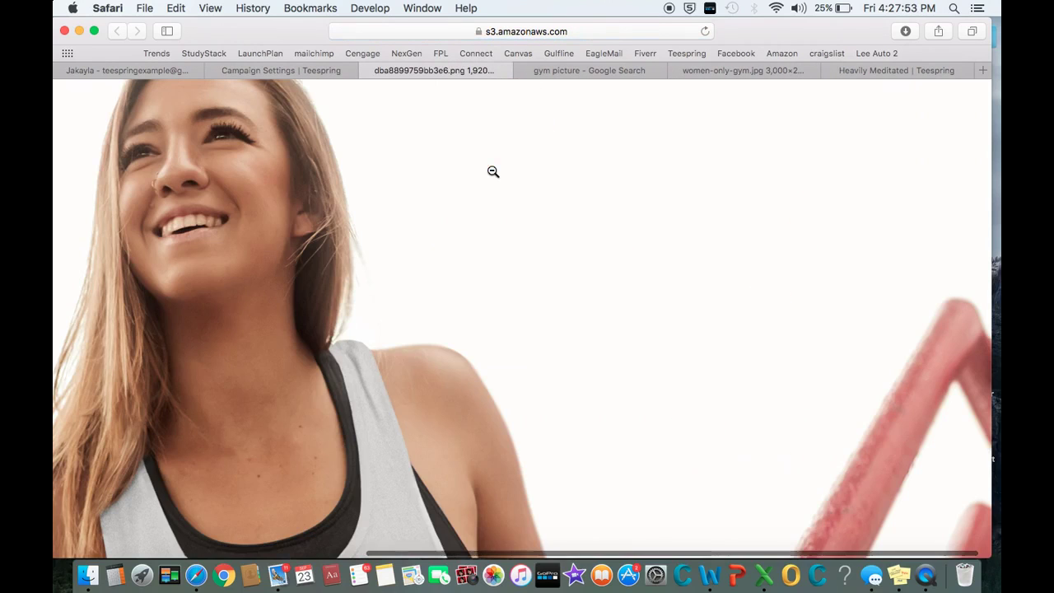
Drag the full-size mockup onto the desktop as dba8899759bb3e6.png, then close its tab
{"action": "left_click", "coordinate": [356, 233]}
{"action": "left_click_drag", "start_coordinate": [228, 37], "coordinate": [281, 37]}
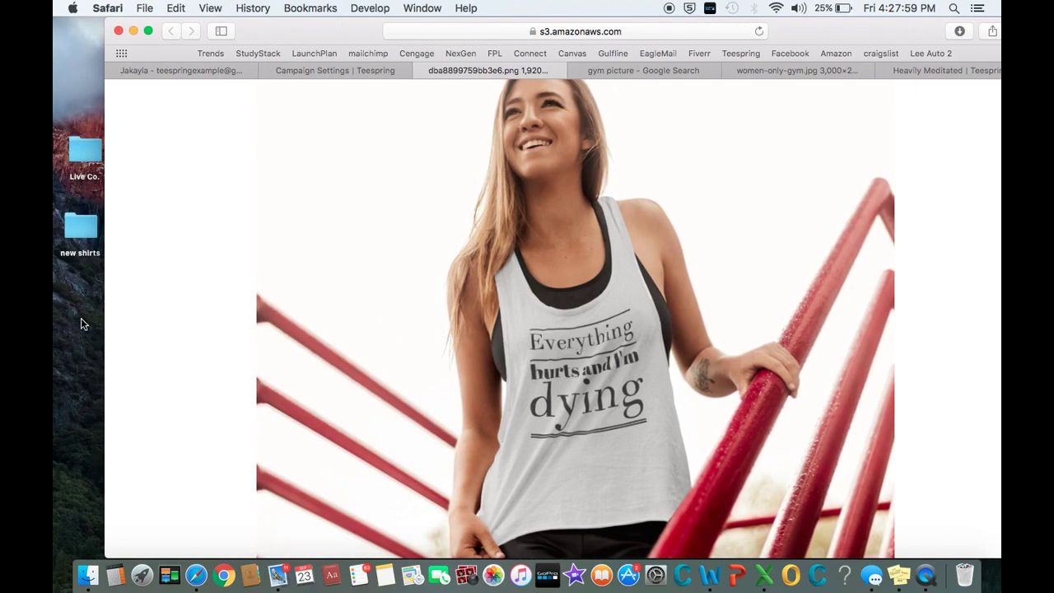
{"action": "left_click_drag", "start_coordinate": [80, 318], "coordinate": [81, 318]}
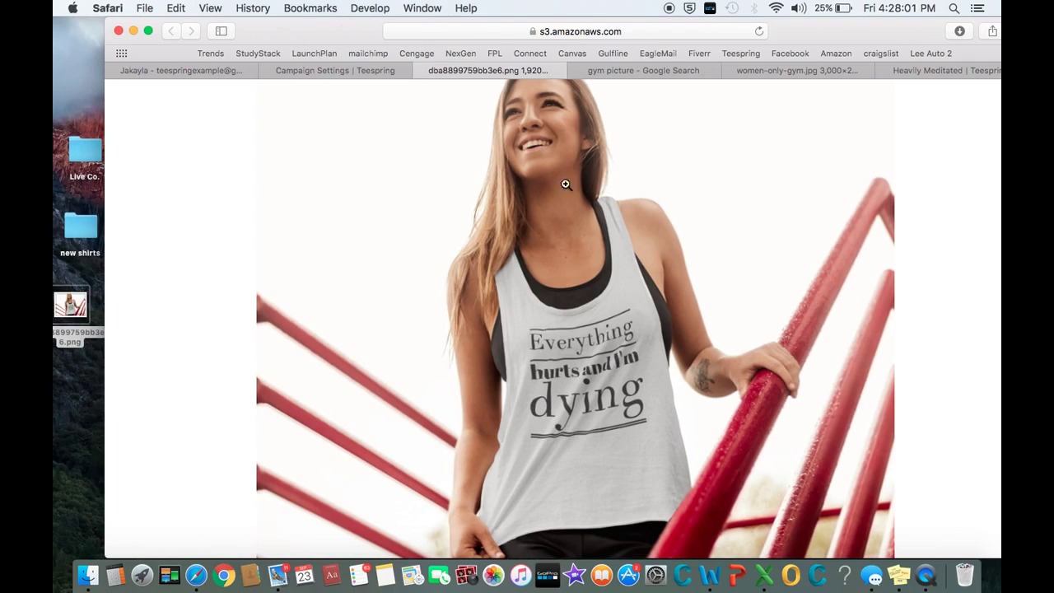
{"action": "left_click_drag", "start_coordinate": [294, 29], "coordinate": [245, 17]}
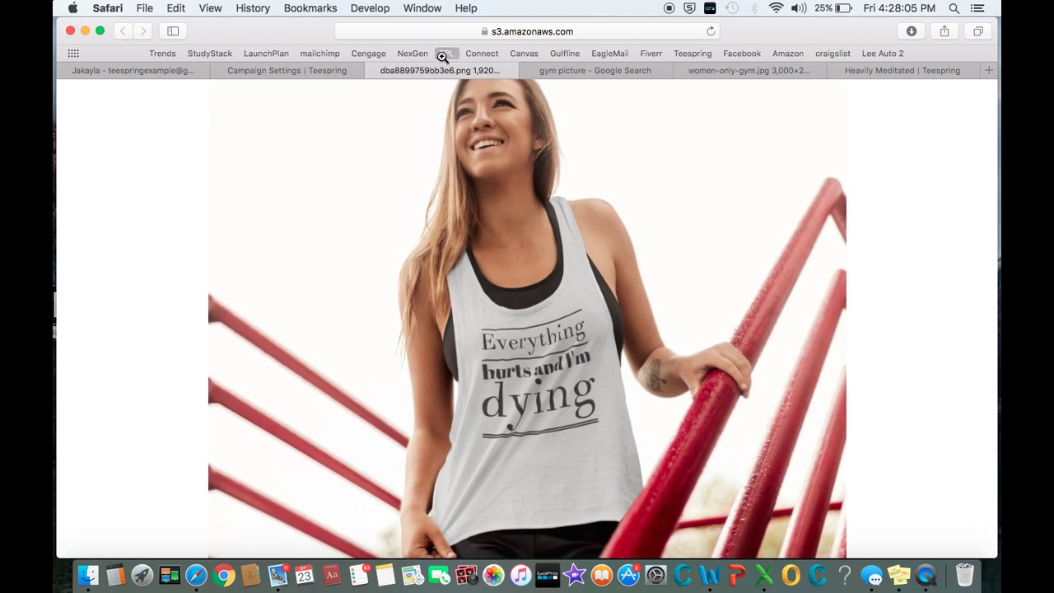
{"action": "left_click", "coordinate": [372, 71]}
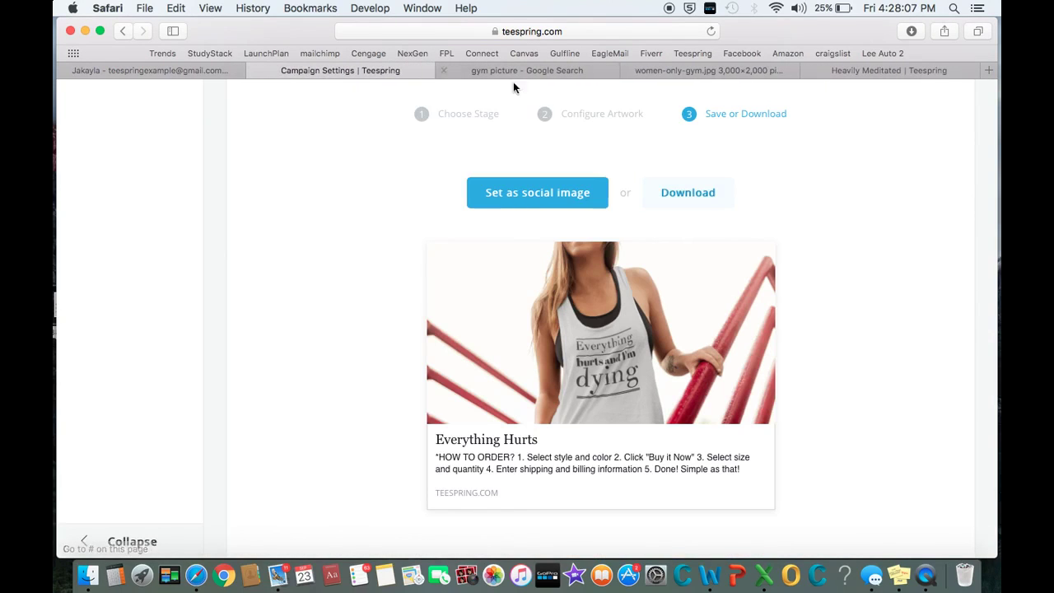
Go to Storefronts and open the Fitness Depot store page
{"action": "scroll", "coordinate": [889, 222], "scroll_direction": "up", "scroll_amount": 5}
{"action": "scroll", "coordinate": [889, 219], "scroll_direction": "up", "scroll_amount": 10}
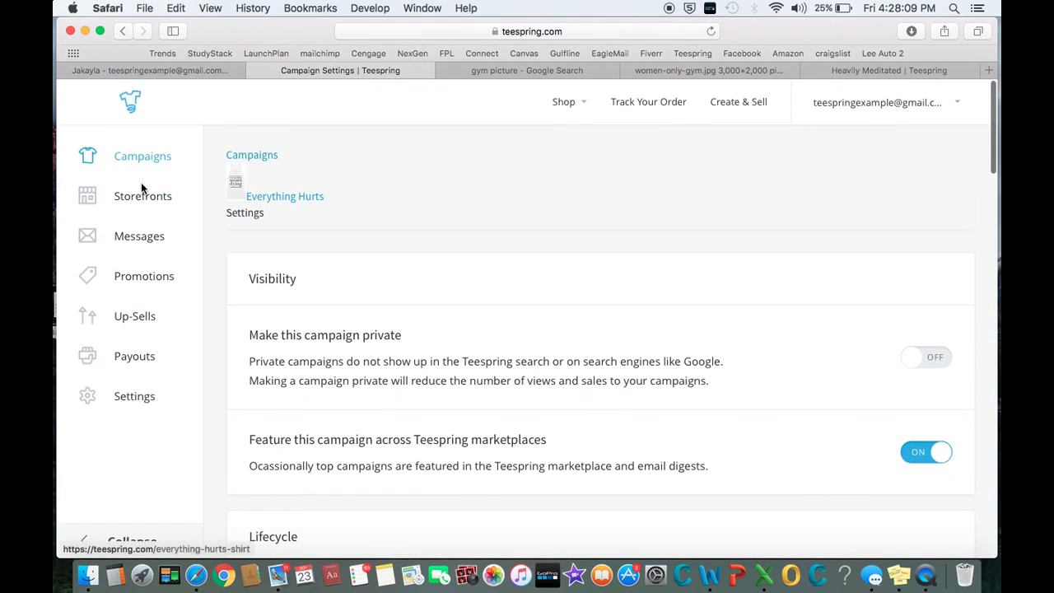
{"action": "left_click", "coordinate": [127, 198]}
{"action": "scroll", "coordinate": [445, 318], "scroll_direction": "down", "scroll_amount": 5}
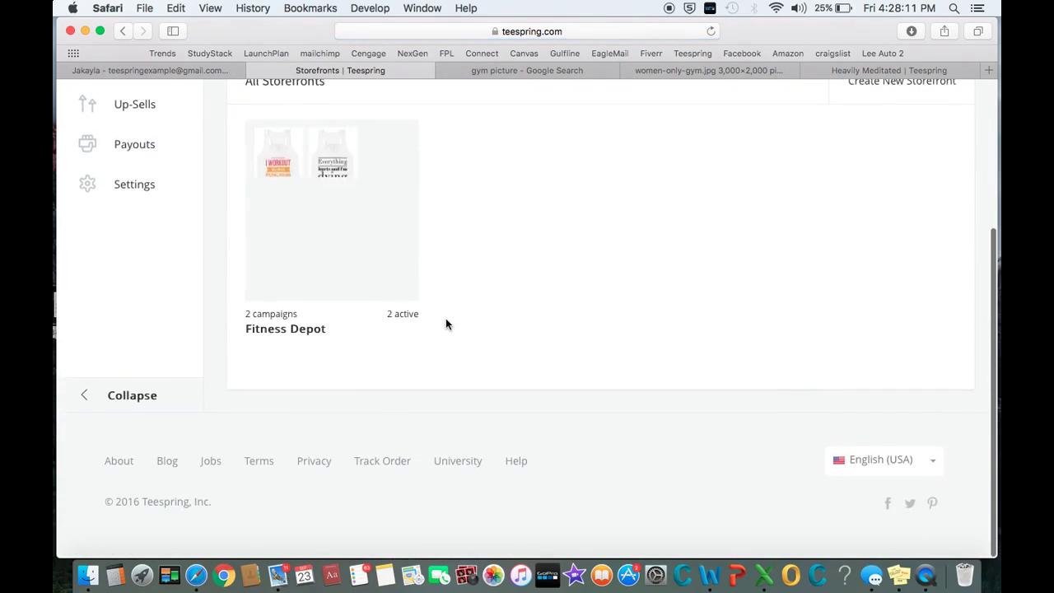
{"action": "left_click", "coordinate": [326, 217]}
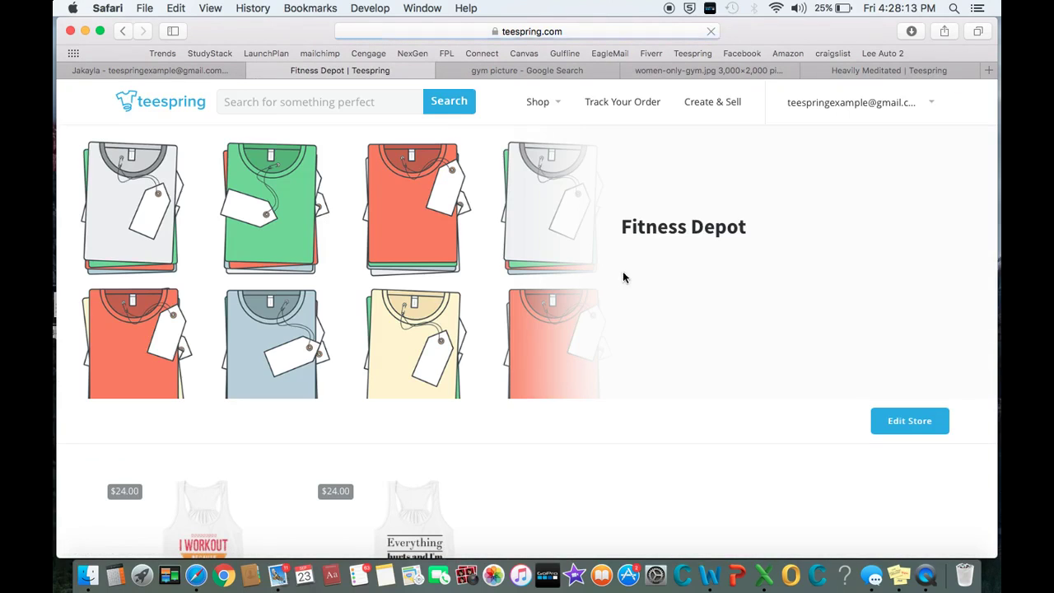
Edit the Fitness Depot storefront and upload dba8899759bb3e6.png from the Desktop as its banner
{"action": "left_click", "coordinate": [903, 423]}
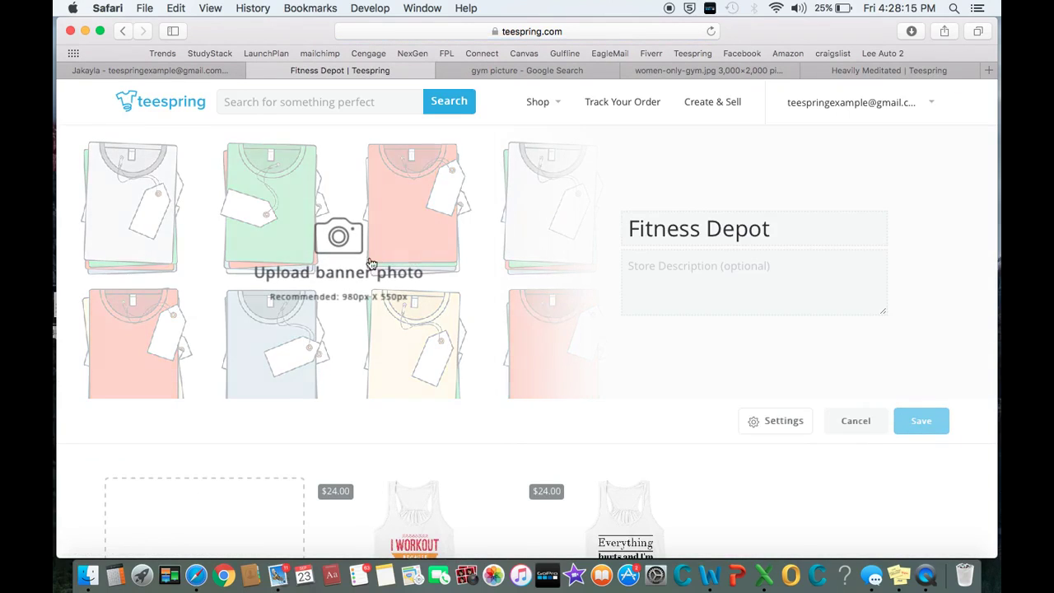
{"action": "left_click", "coordinate": [329, 274]}
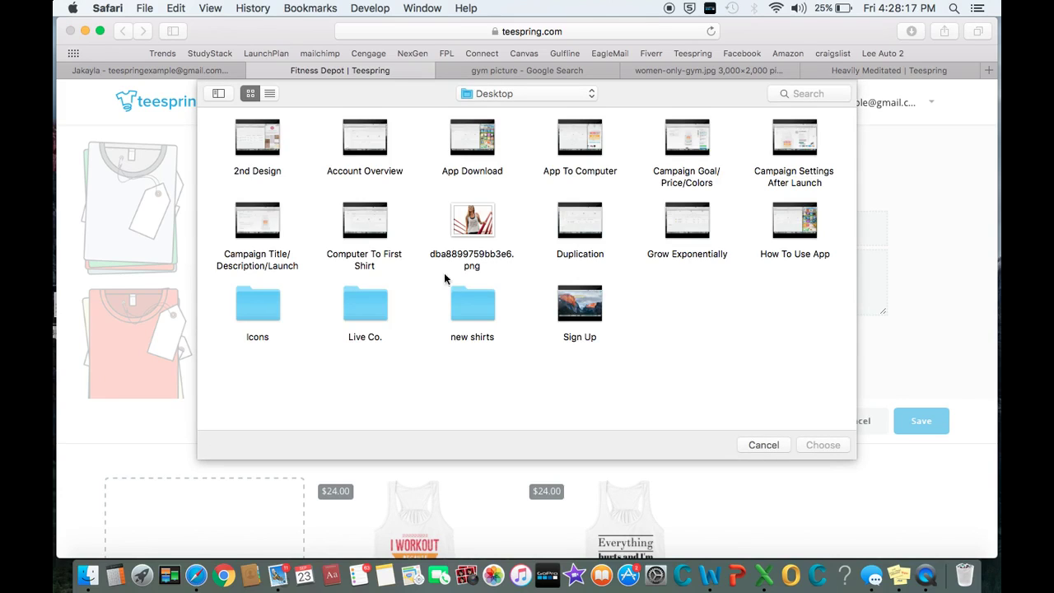
{"action": "left_click", "coordinate": [484, 224]}
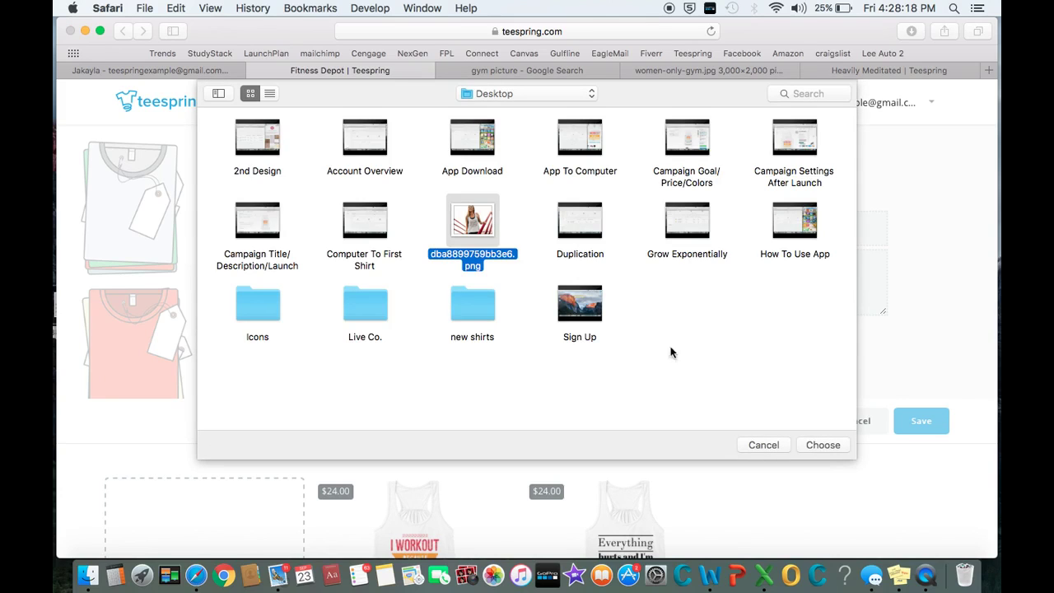
{"action": "left_click", "coordinate": [825, 445]}
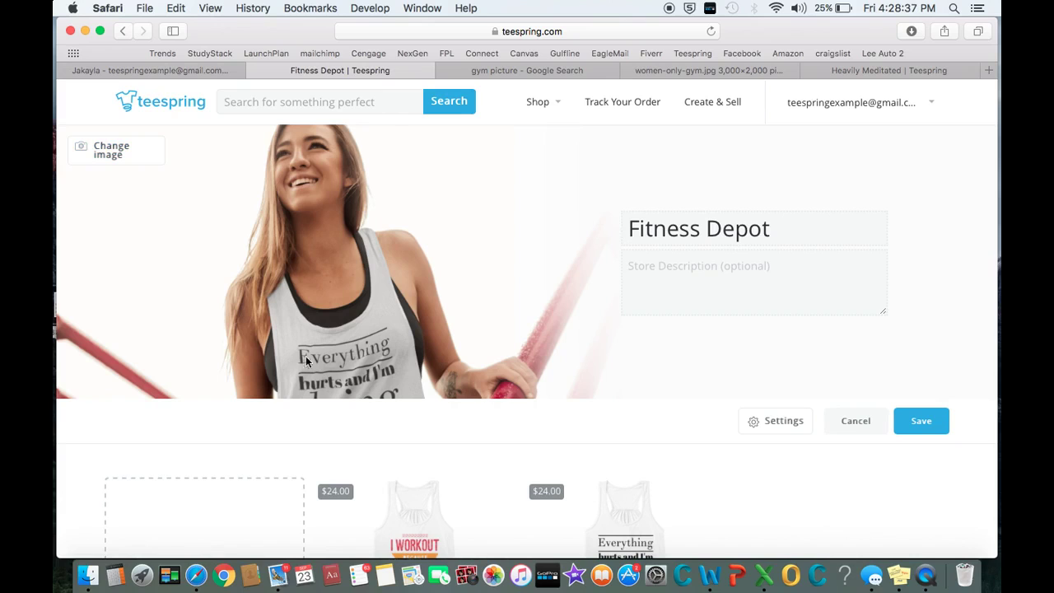
Save the storefront and review the Everything Hurts banner and two $24 tank tops
{"action": "left_click", "coordinate": [921, 420]}
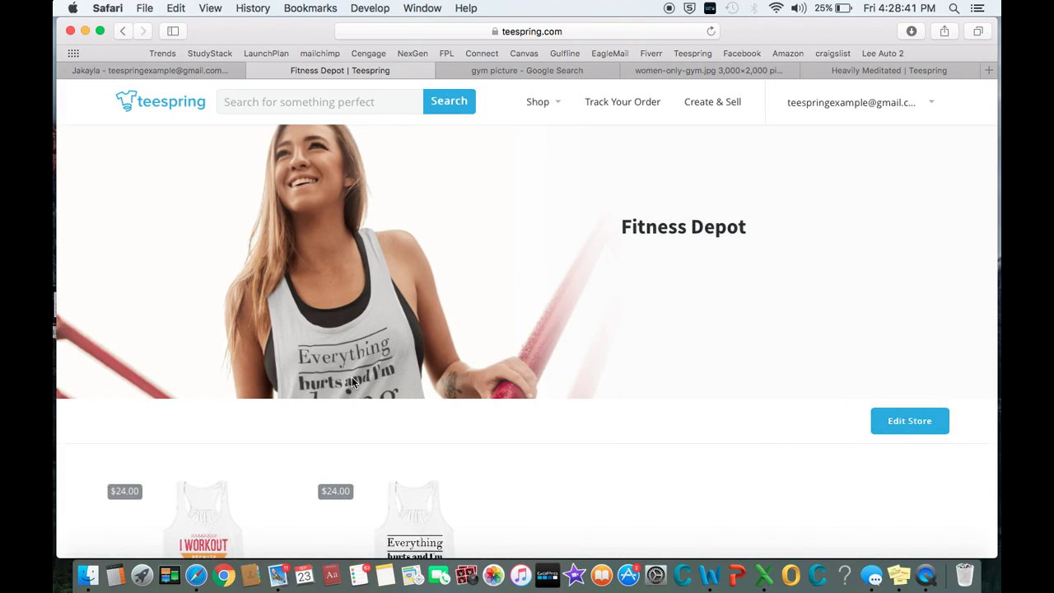
{"action": "scroll", "coordinate": [351, 376], "scroll_direction": "down", "scroll_amount": 1}
{"action": "scroll", "coordinate": [351, 379], "scroll_direction": "up", "scroll_amount": 1}
{"action": "scroll", "coordinate": [553, 277], "scroll_direction": "down", "scroll_amount": 3}
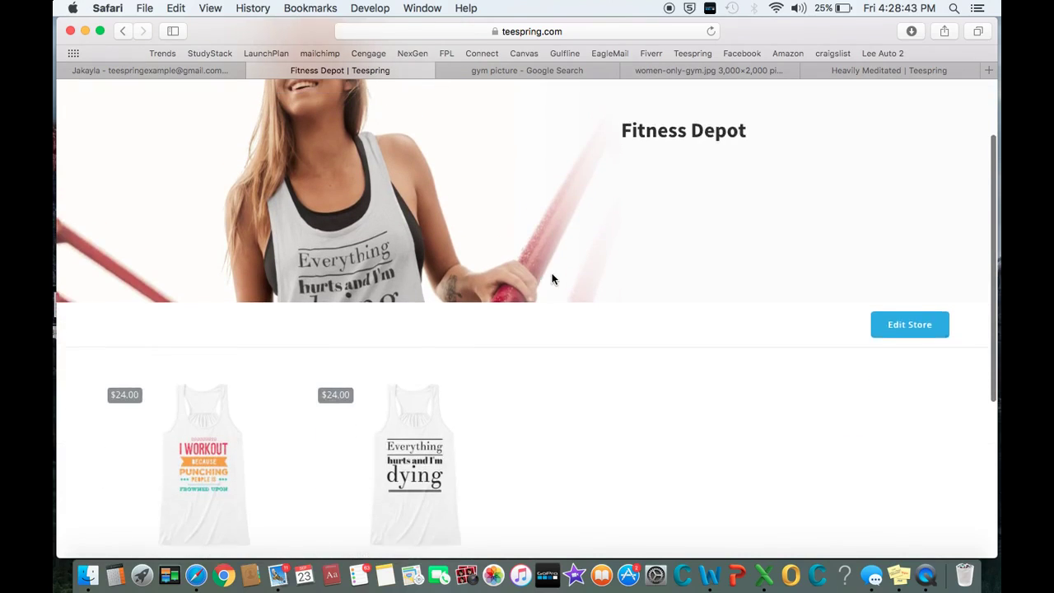
{"action": "scroll", "coordinate": [534, 280], "scroll_direction": "up", "scroll_amount": 1}
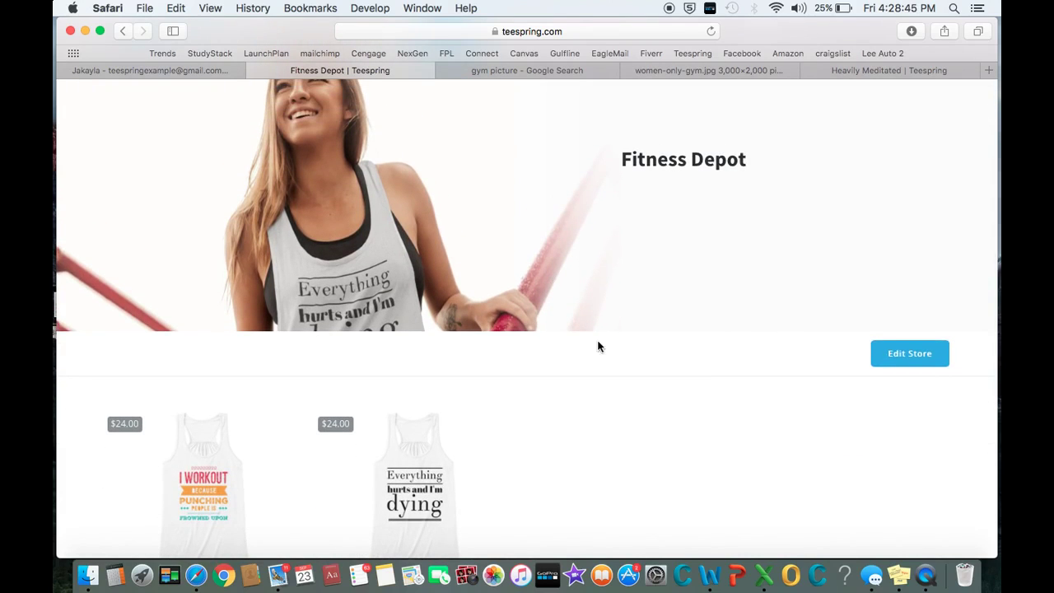
{"action": "scroll", "coordinate": [692, 287], "scroll_direction": "down", "scroll_amount": 5}
{"action": "scroll", "coordinate": [692, 286], "scroll_direction": "up", "scroll_amount": 7}
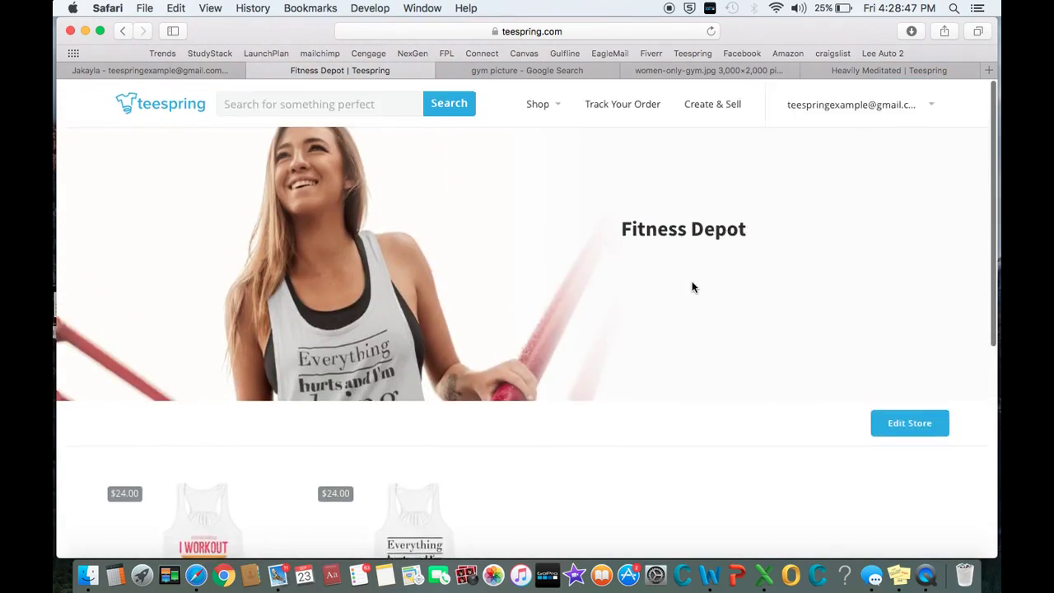